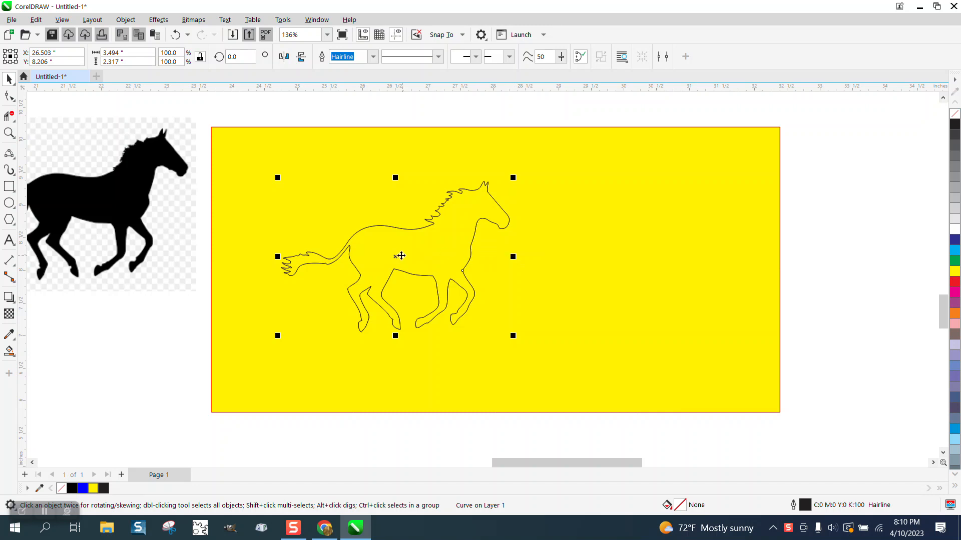
Duplicate the horse outline about 1.3 inches to the right, overlapping the original
drag(395, 257, 482, 260)
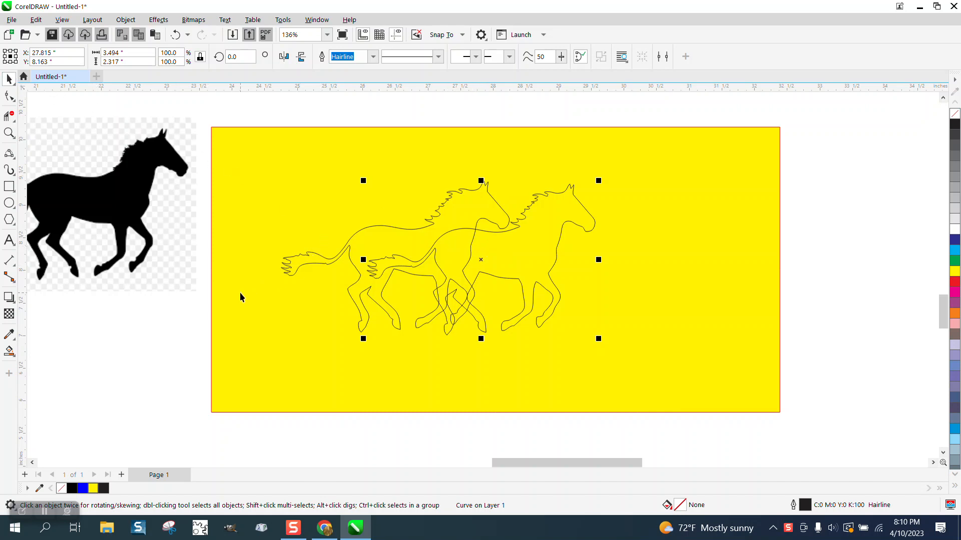
Fill the rear horse's body and leg regions outside the front horse with black and no outline using Smart Fill
click(9, 133)
drag(249, 161, 717, 401)
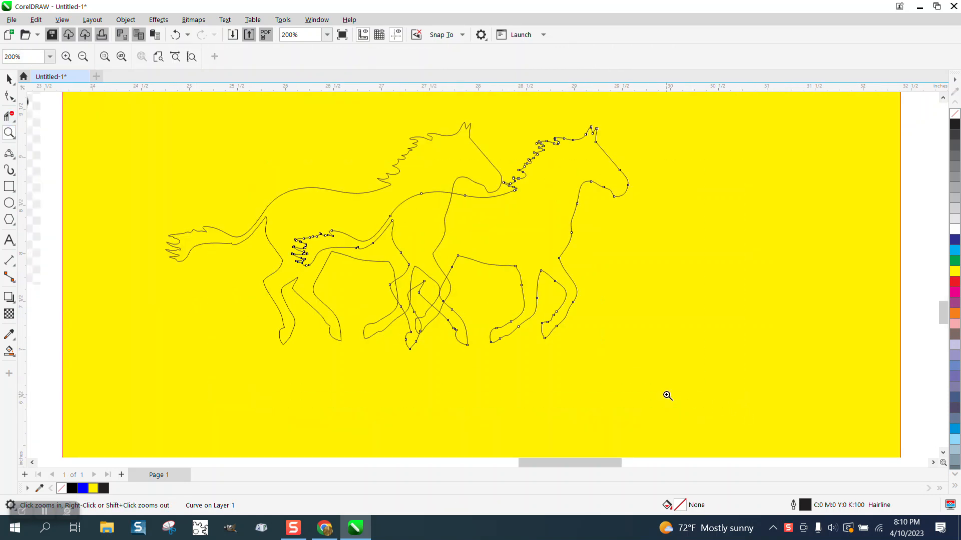
click(11, 351)
click(372, 214)
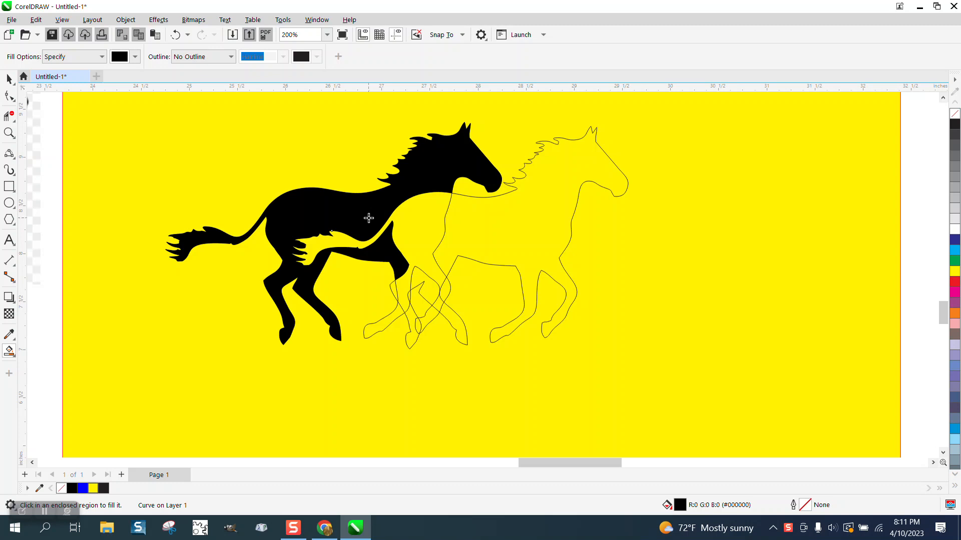
click(395, 315)
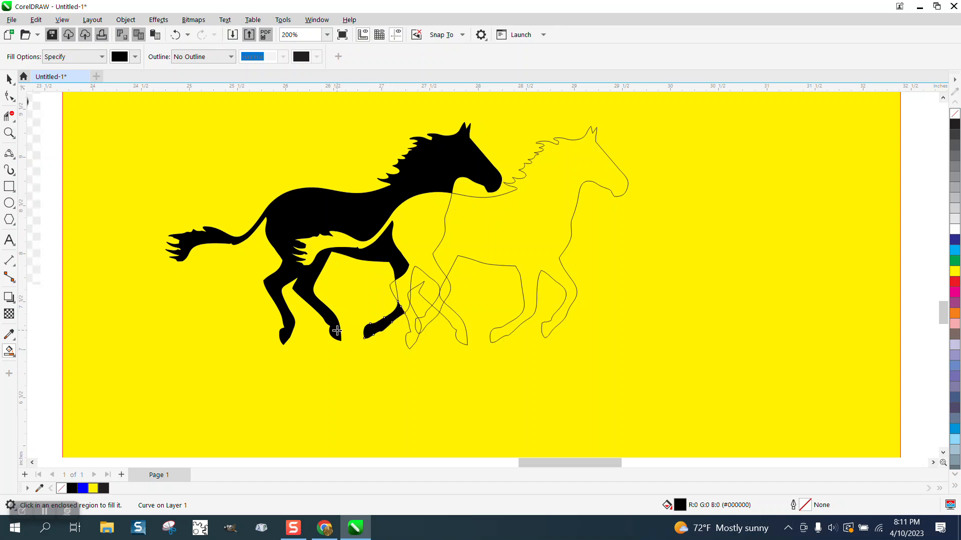
click(433, 319)
click(447, 293)
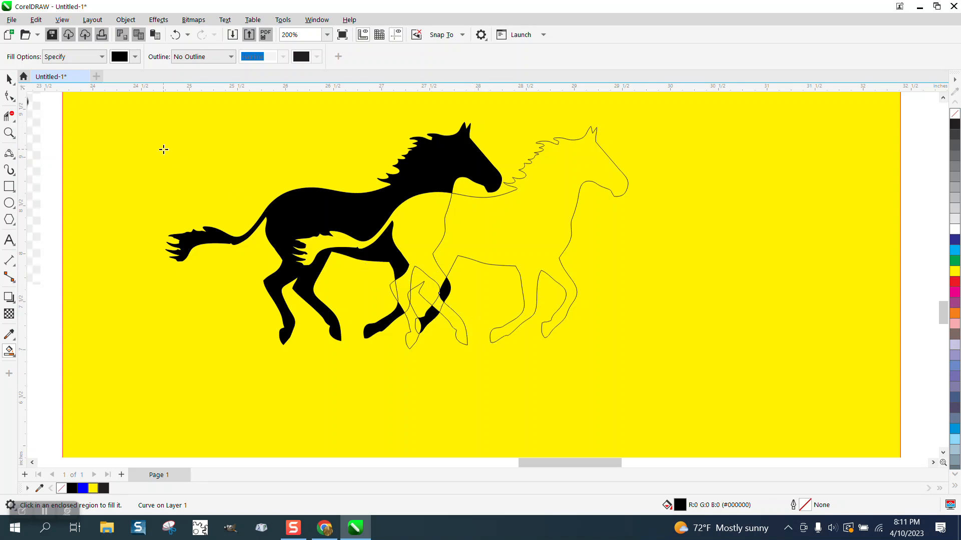
Delete the rear horse's chest, neck and leg line segments inside the front horse with Virtual Segment Delete
click(9, 79)
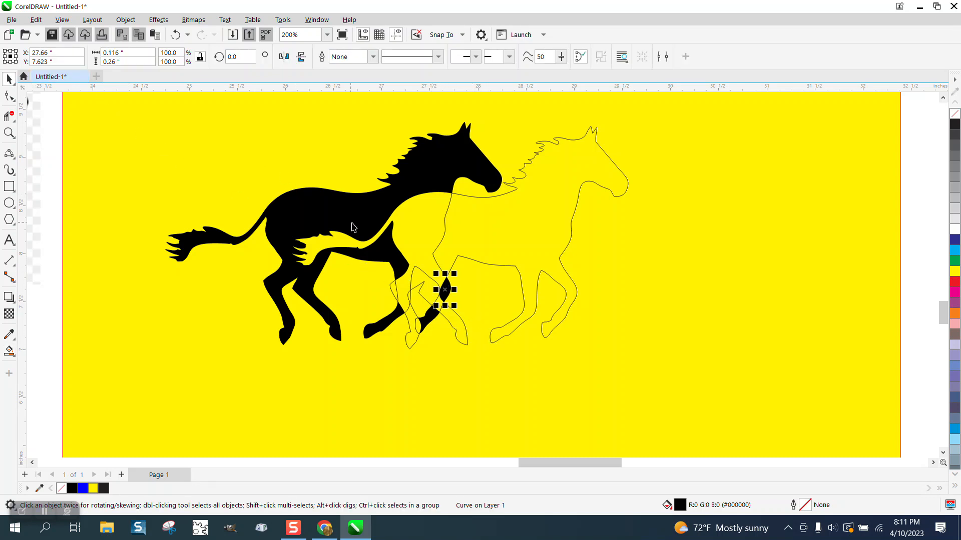
scroll(354, 227, down, 5)
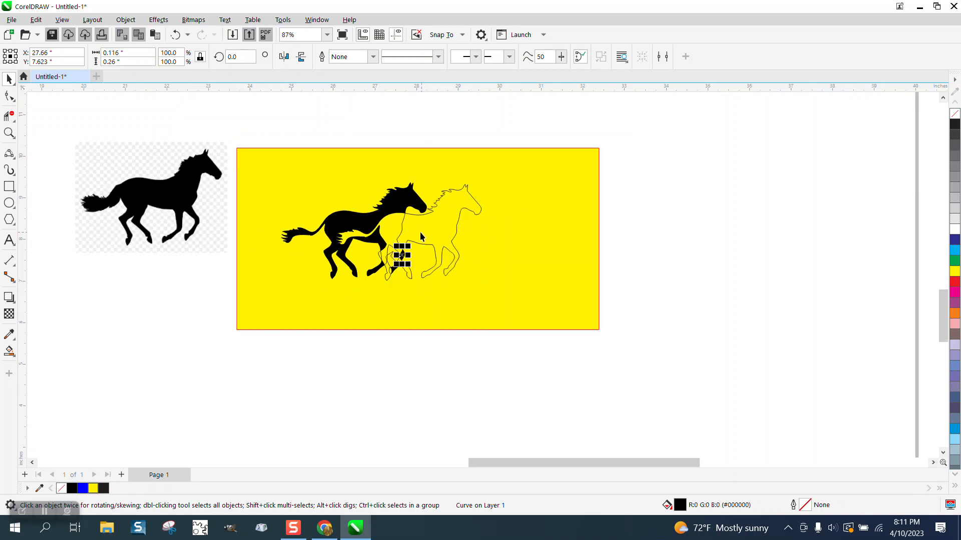
click(9, 133)
drag(325, 204, 516, 301)
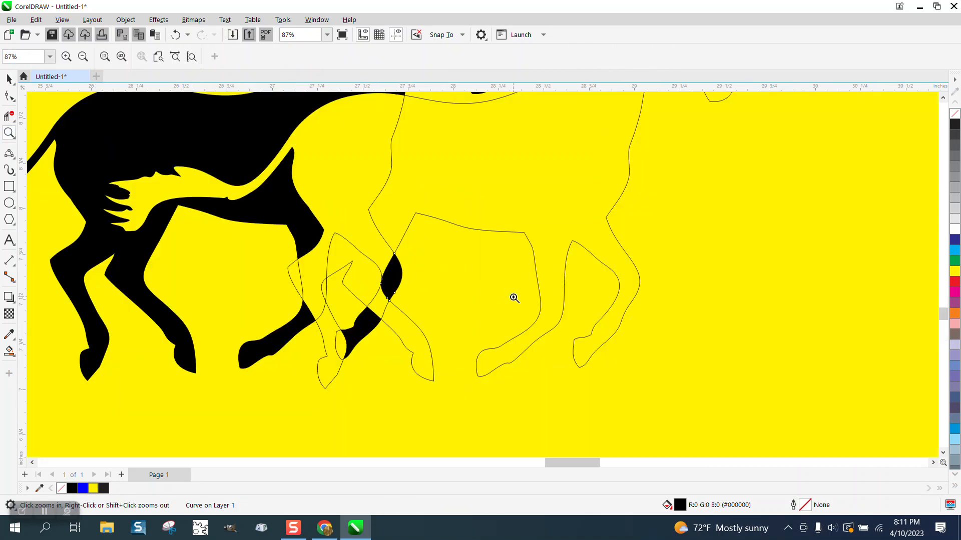
click(10, 117)
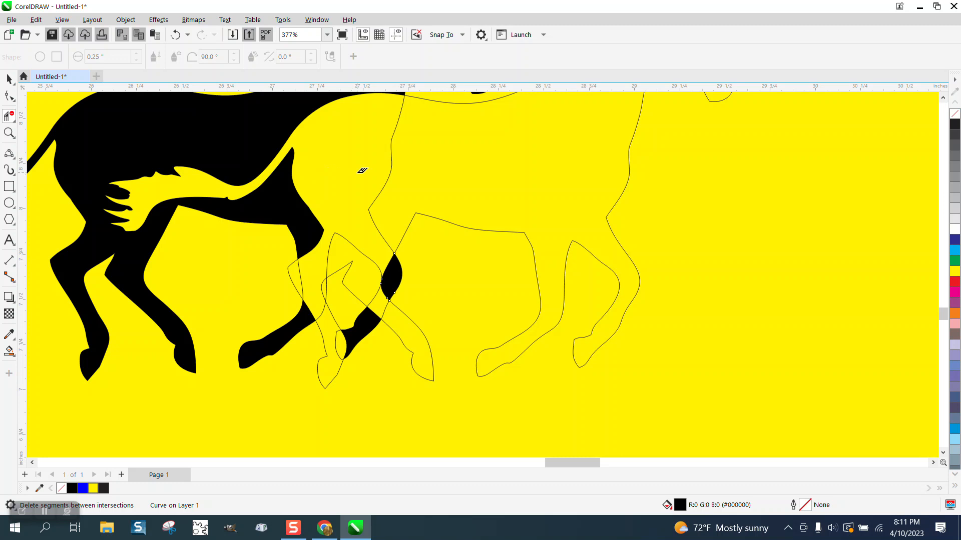
drag(364, 171, 436, 171)
click(358, 241)
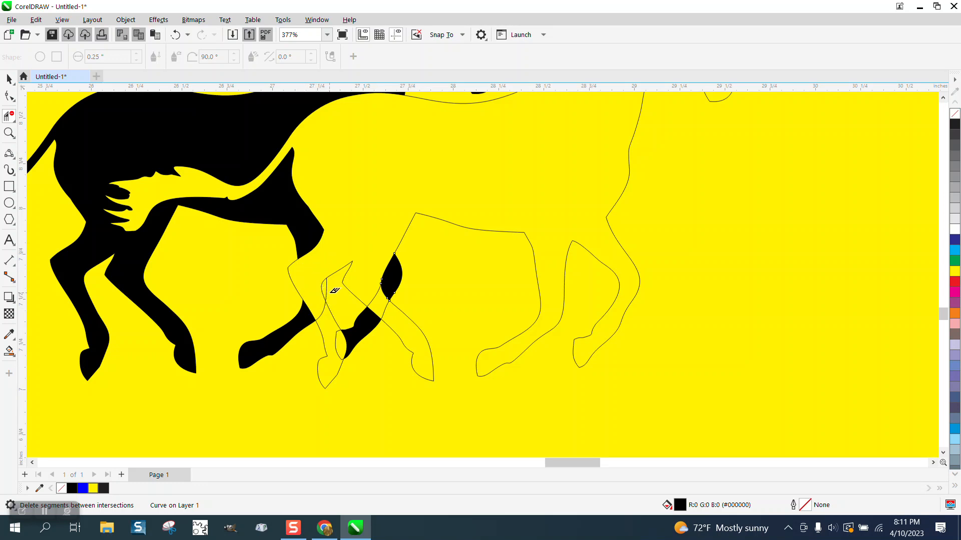
Fill the small leg sliver between the front horse's hind legs black and delete the leftover hoof segment inside its leg
click(9, 351)
click(323, 288)
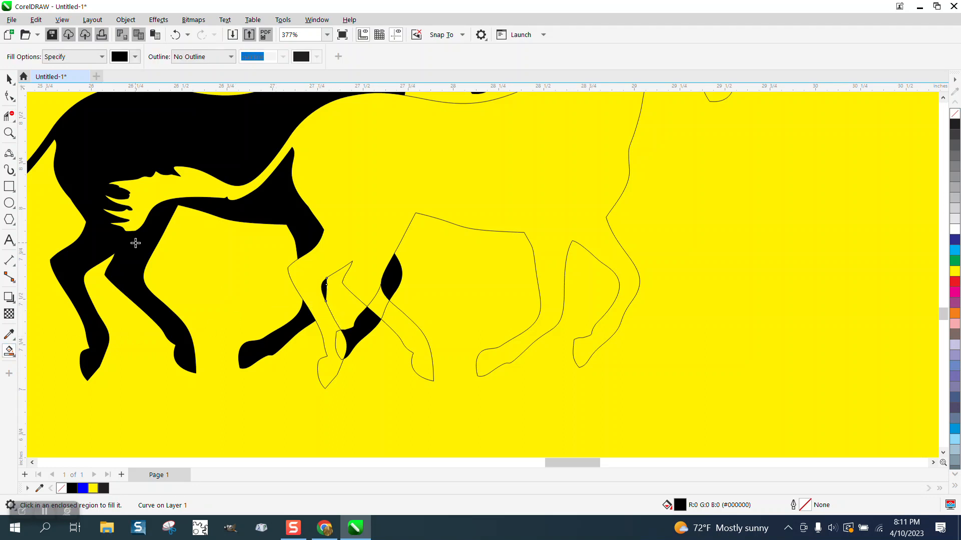
click(9, 116)
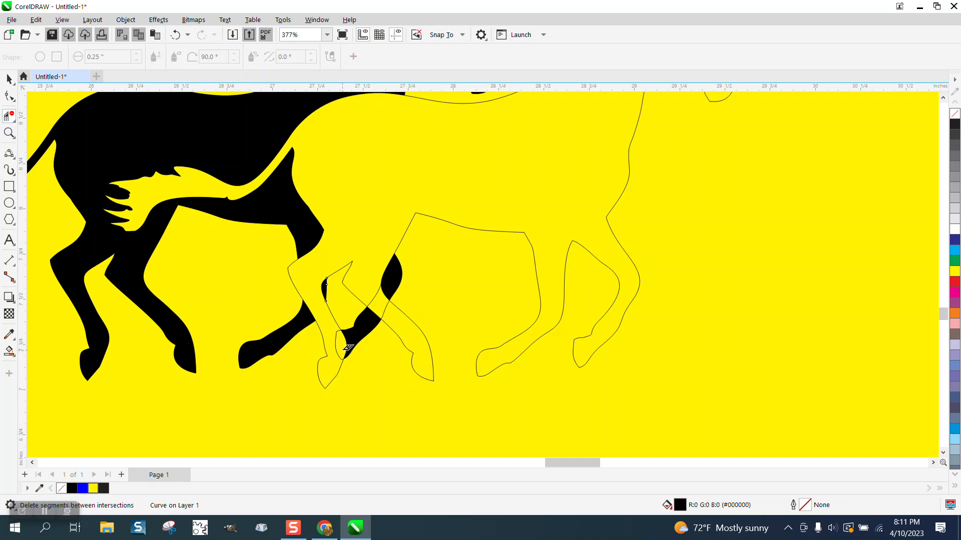
click(336, 342)
Set the Smart Fill colour to light grey (#CCCCCC) with no outline and fill the front horse with it
scroll(380, 295, down, 1)
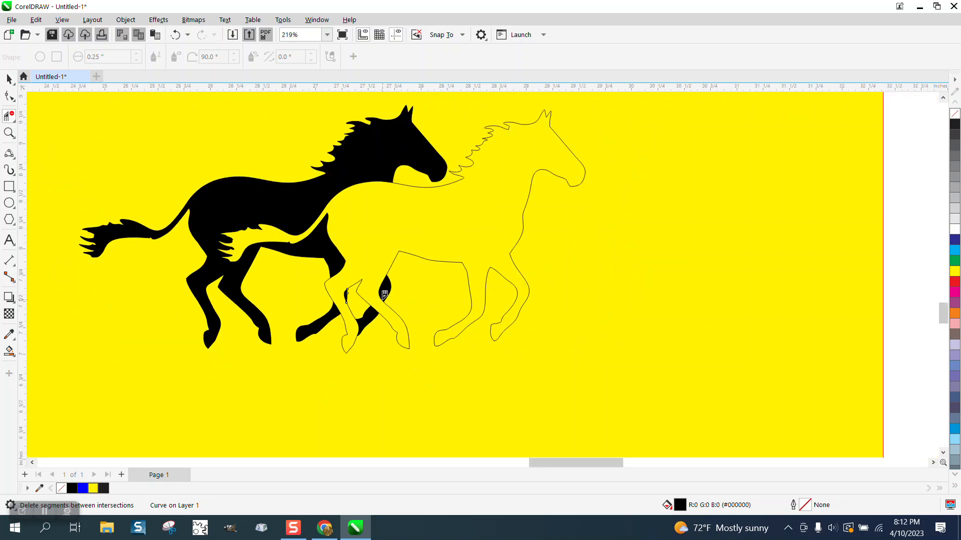
scroll(385, 300, down, 7)
click(8, 80)
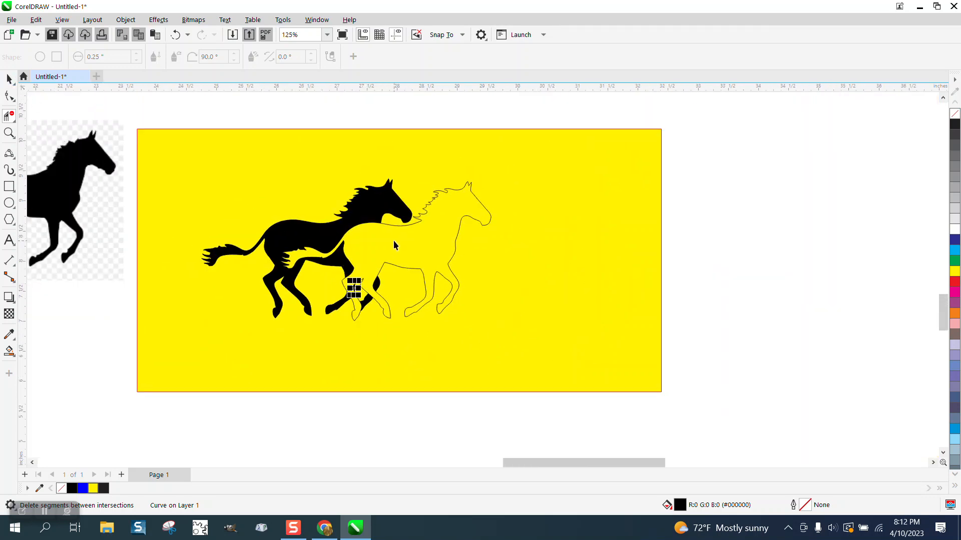
click(697, 192)
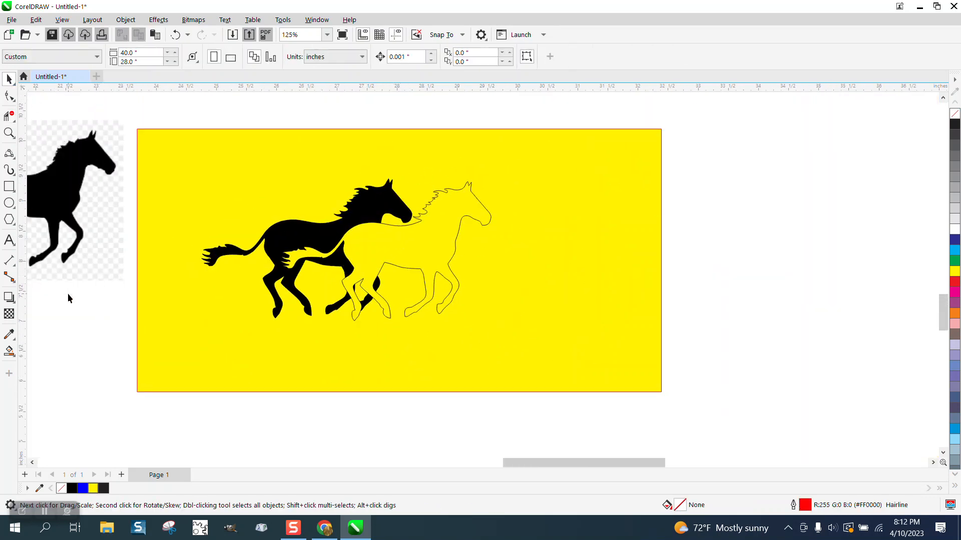
click(9, 350)
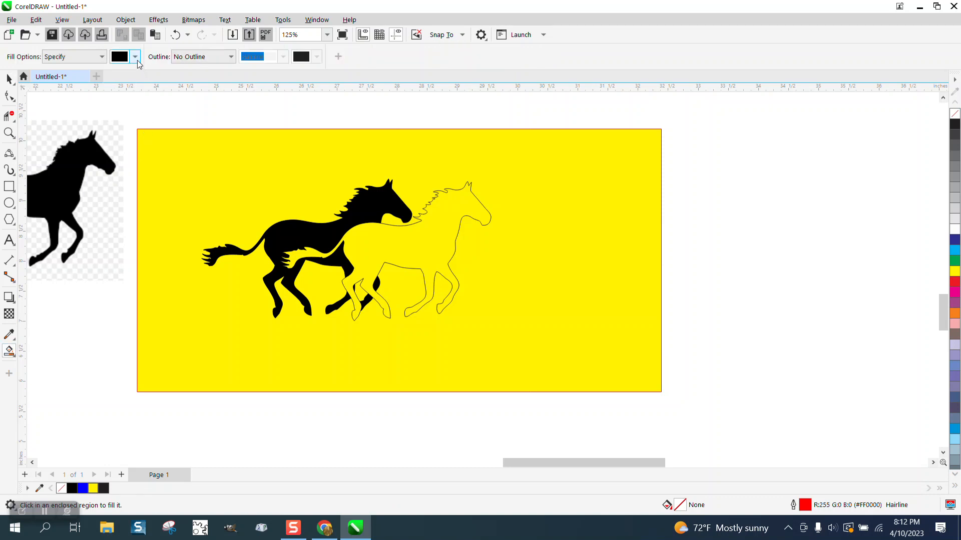
click(135, 57)
click(127, 130)
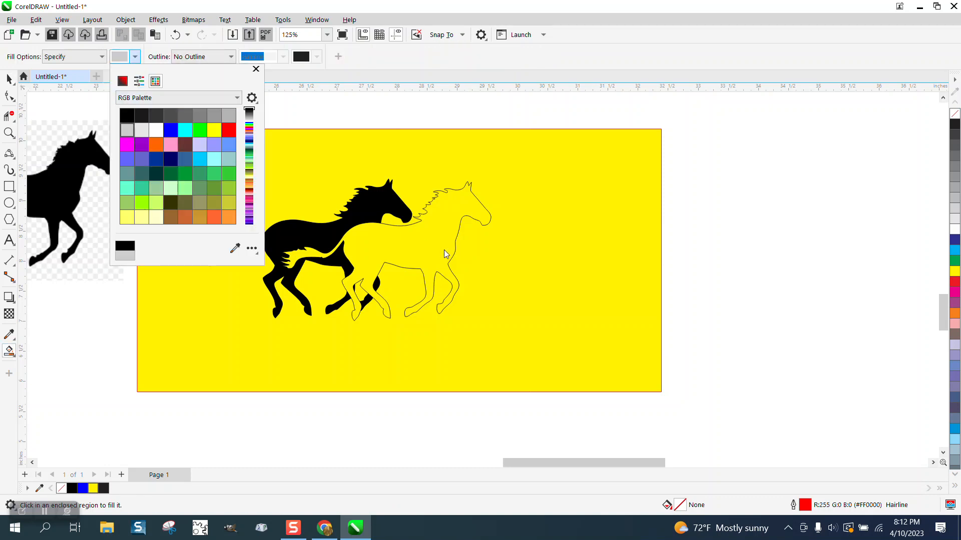
click(443, 251)
click(442, 250)
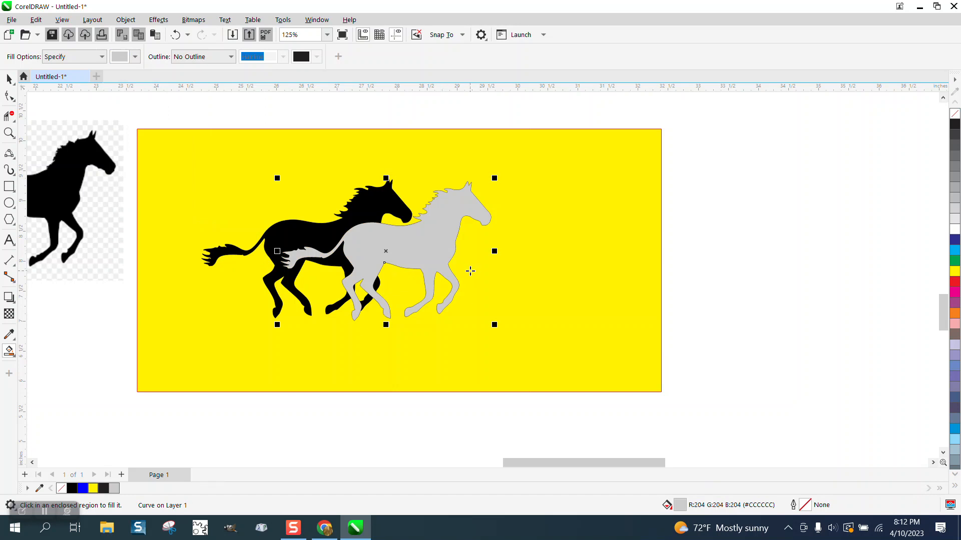
Select all pieces of both horses and remove their outlines
click(9, 79)
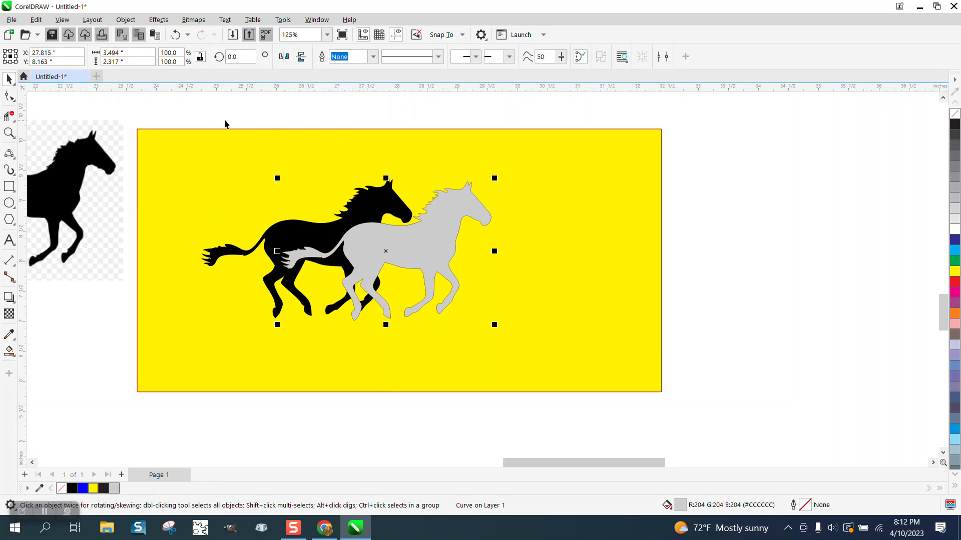
drag(186, 114, 538, 371)
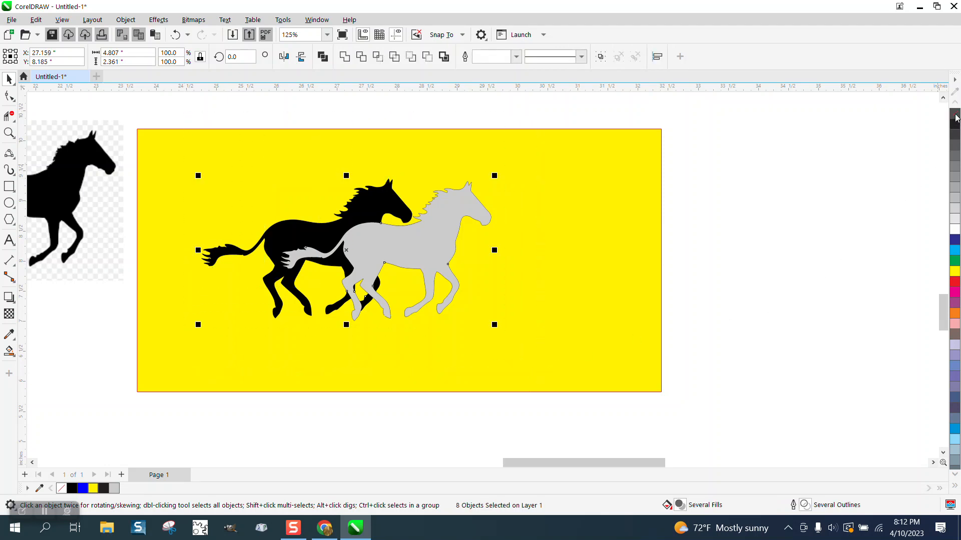
right_click(954, 114)
Delete the yellow background rectangle and the source horse image
click(601, 193)
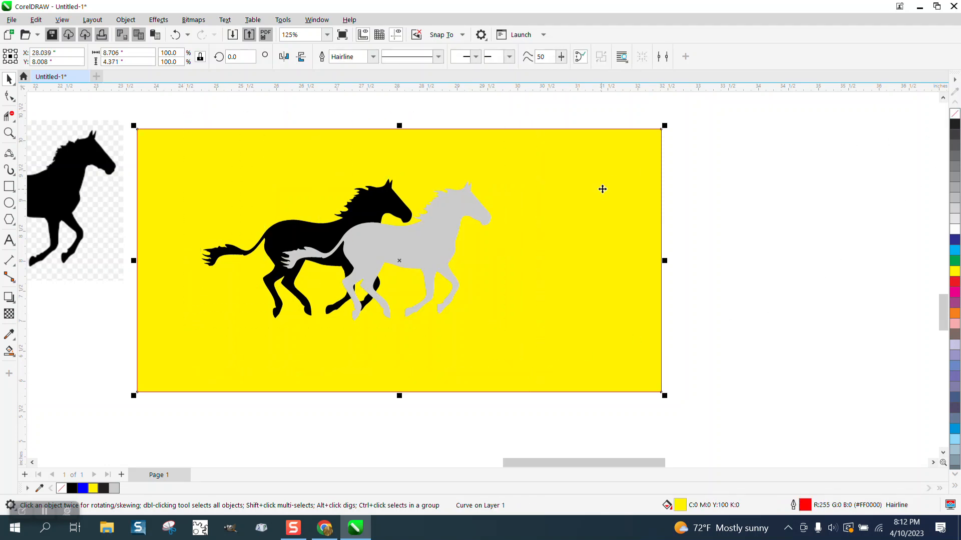
key(Delete)
scroll(637, 200, down, 5)
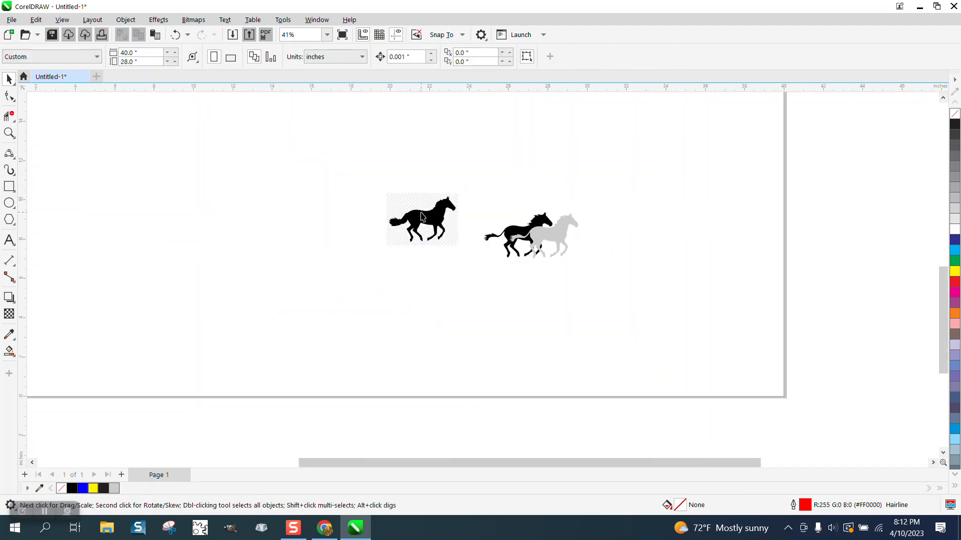
click(423, 218)
key(Delete)
Scale both horses up together to about 17.2 by 8.5 inches and move them toward the left of the page
drag(632, 311, 632, 311)
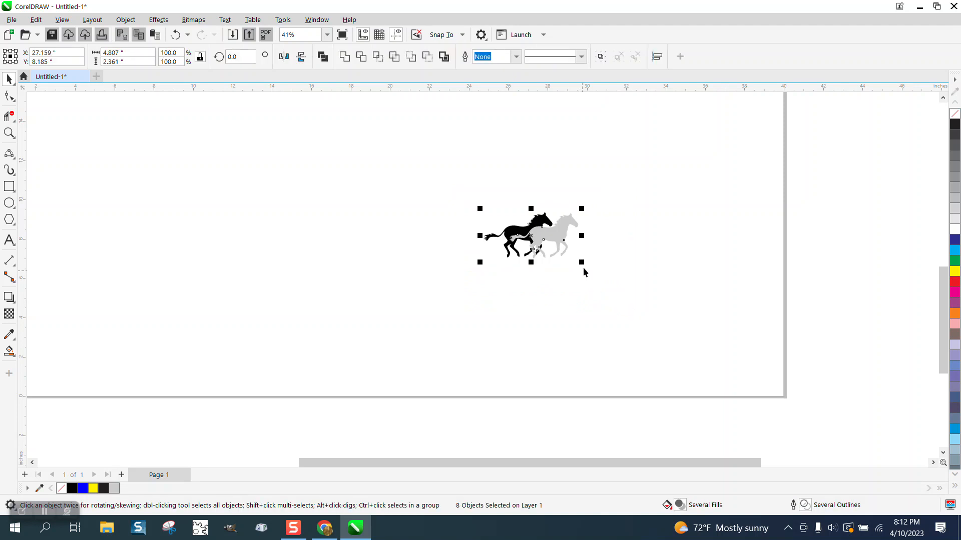
drag(579, 261, 824, 396)
drag(682, 307, 332, 228)
Draw a rectangle about 22.5 by 13.3 inches around the two horses
scroll(503, 254, down, 1)
scroll(503, 254, down, 5)
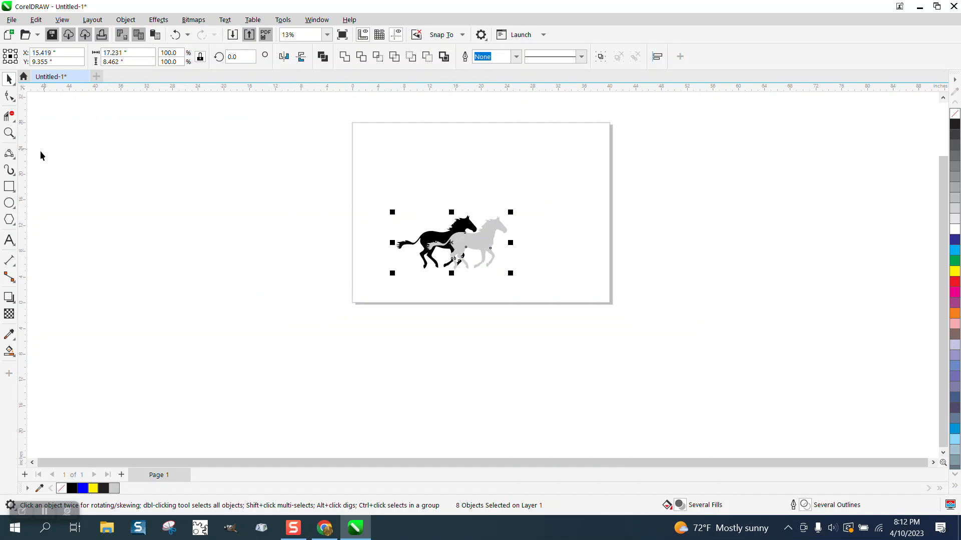
click(9, 186)
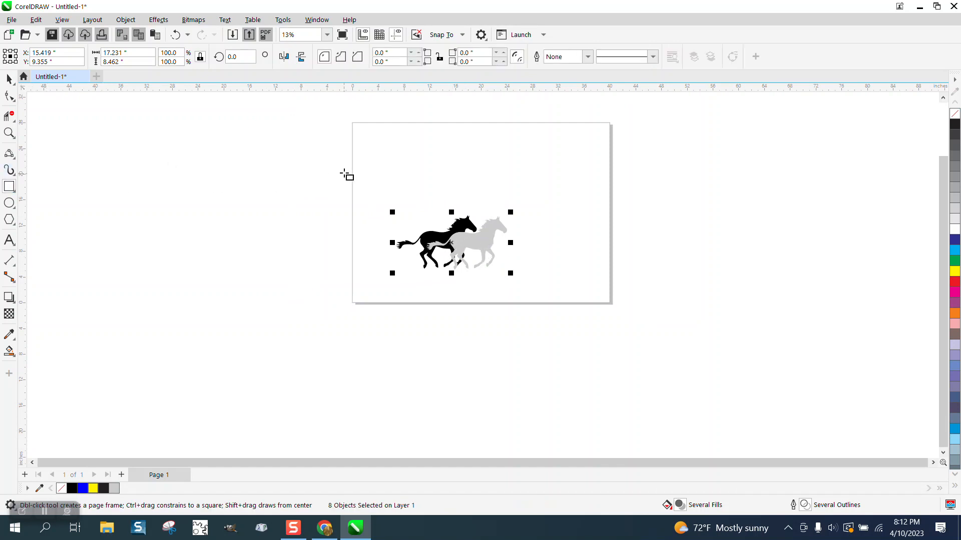
drag(384, 202, 529, 287)
click(9, 79)
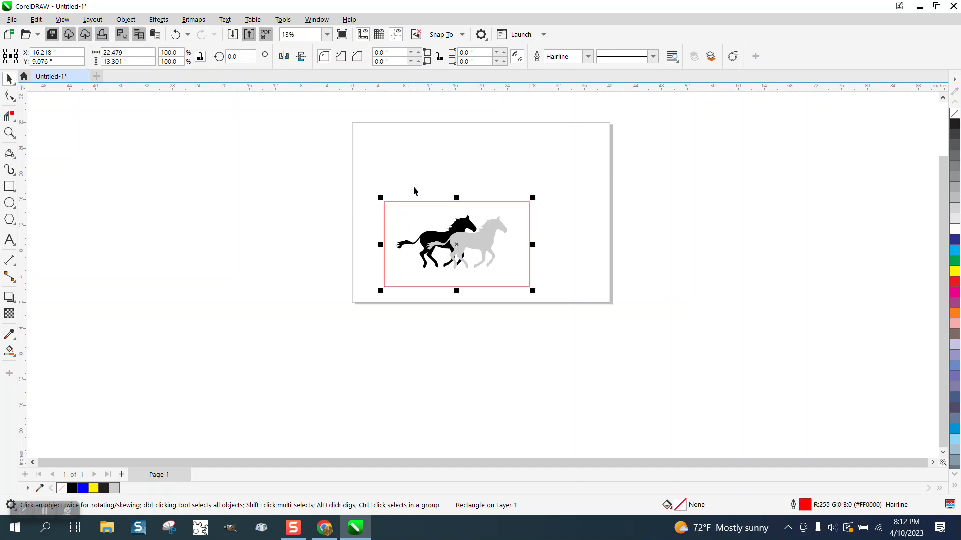
Move the horses together with their frame so the frame sits in the page's upper-left corner
drag(343, 189, 599, 323)
drag(388, 205, 352, 123)
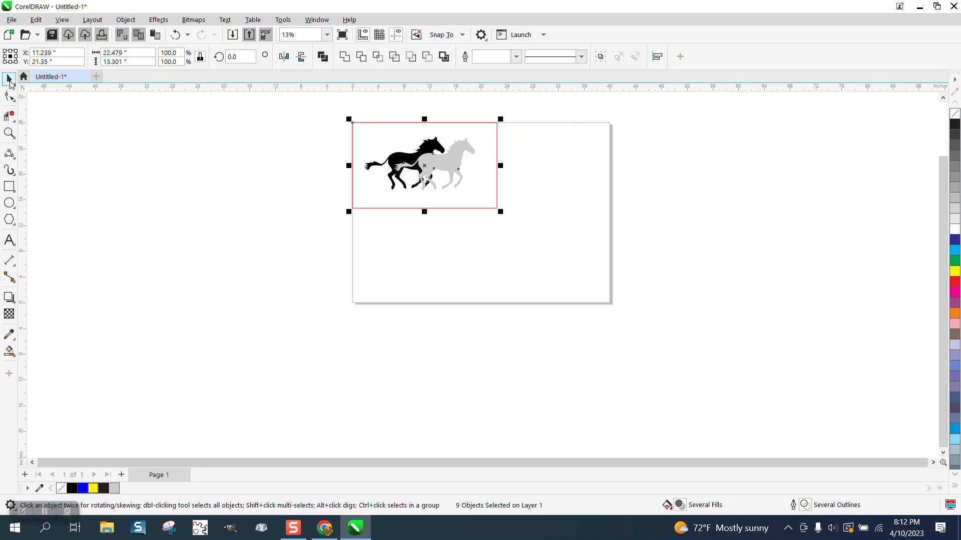
click(211, 156)
Set the document's nudge distance to 15 inches
scroll(221, 164, down, 1)
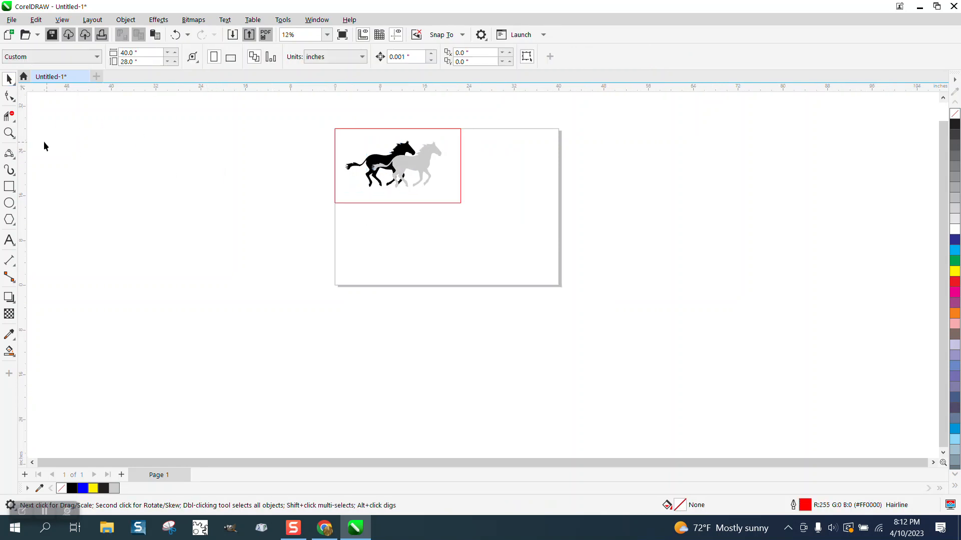
click(9, 133)
drag(322, 127, 554, 271)
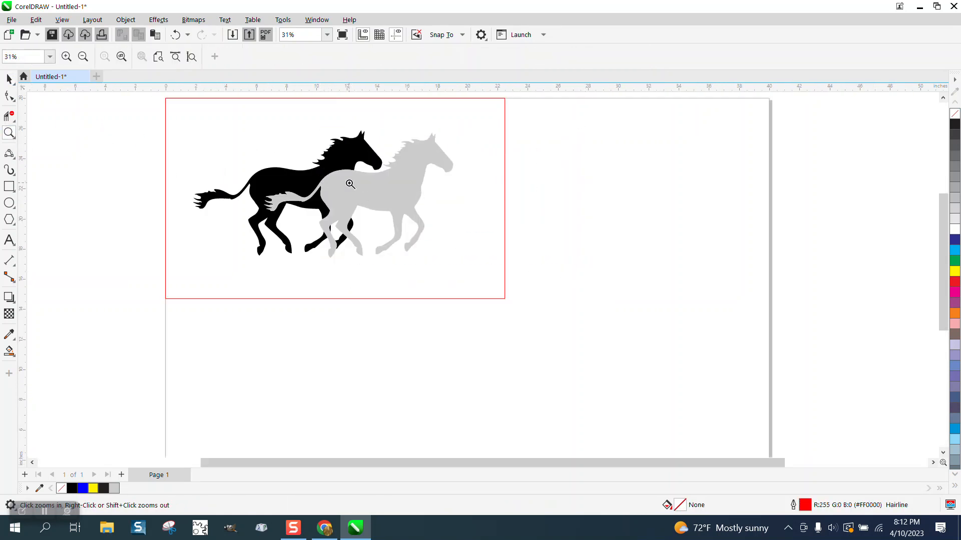
click(9, 79)
scroll(629, 285, down, 2)
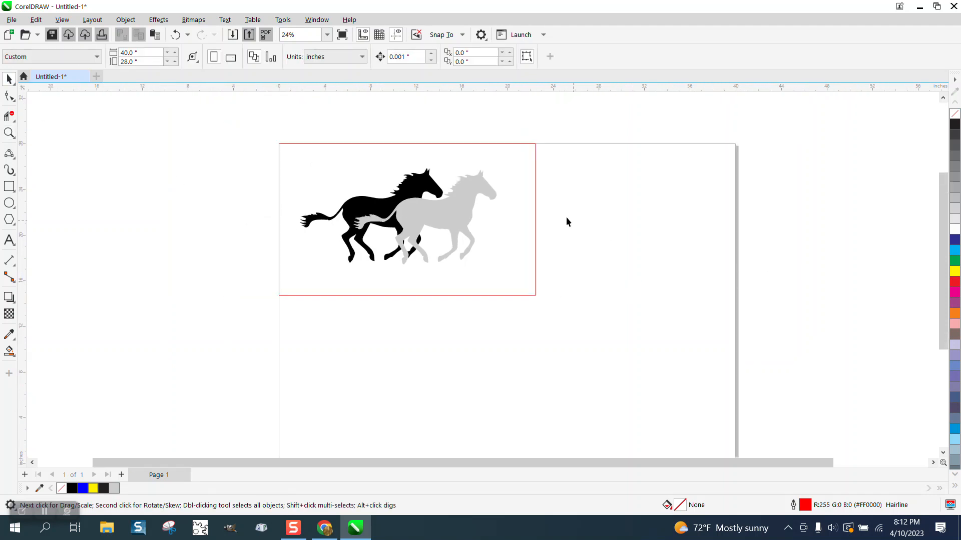
click(536, 160)
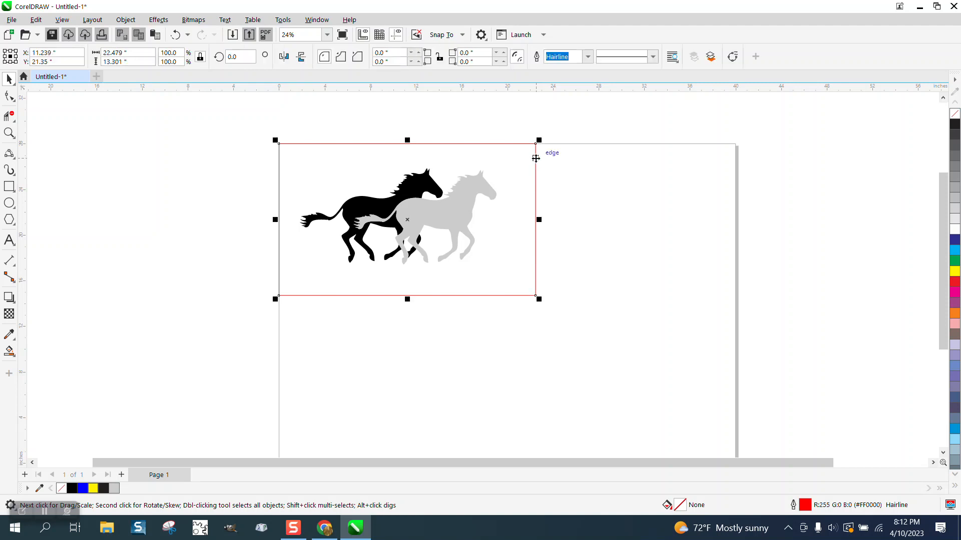
click(297, 111)
click(403, 57)
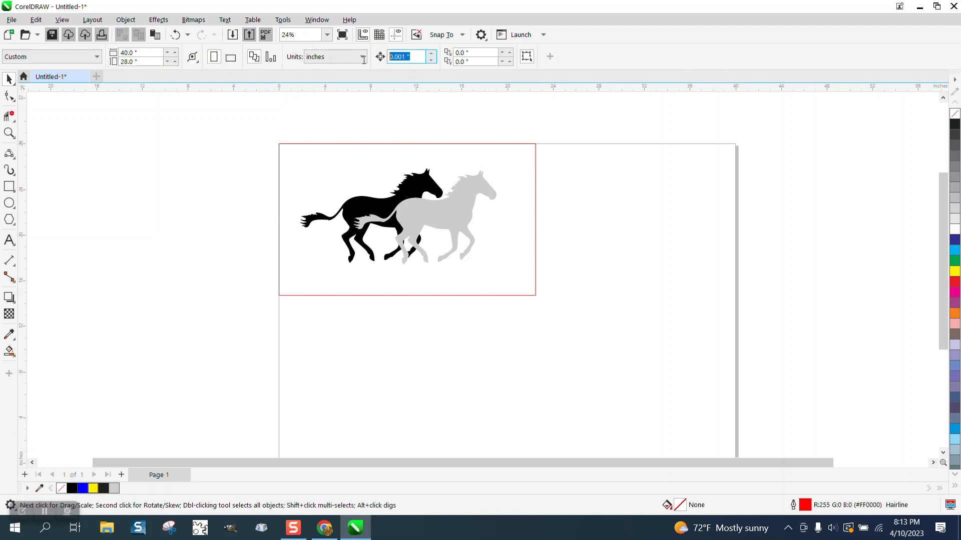
text(15)
Nudge the grey horse straight up by 15 inches, out of the frame
click(465, 199)
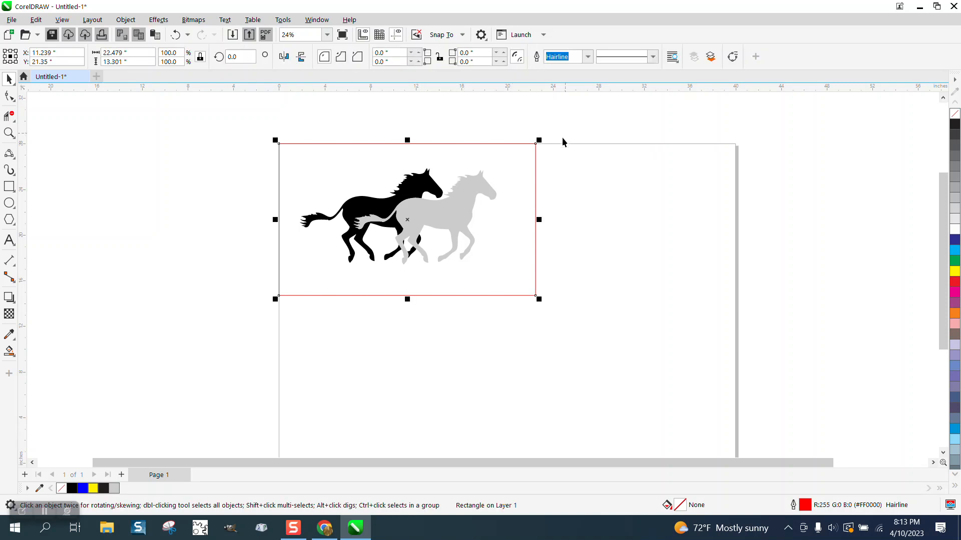
click(499, 123)
click(493, 190)
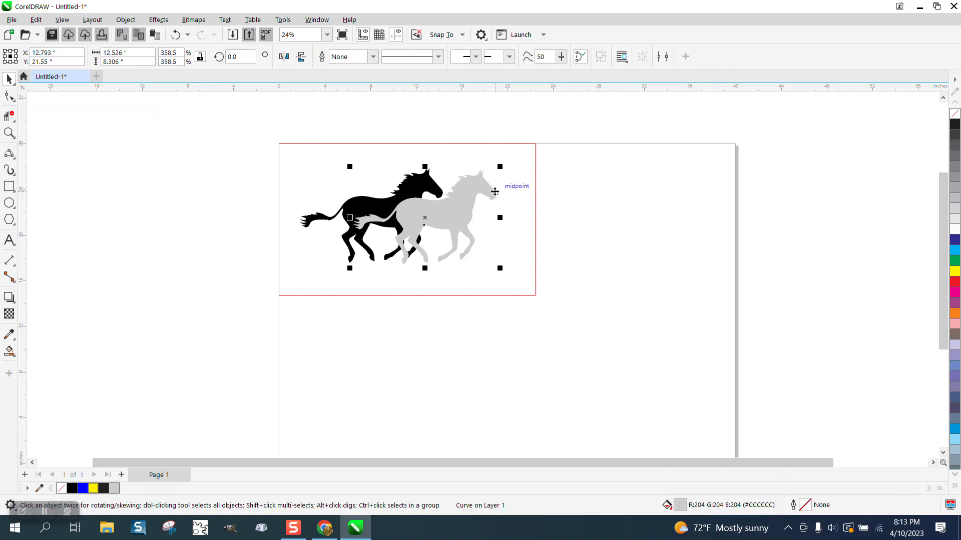
key(Up)
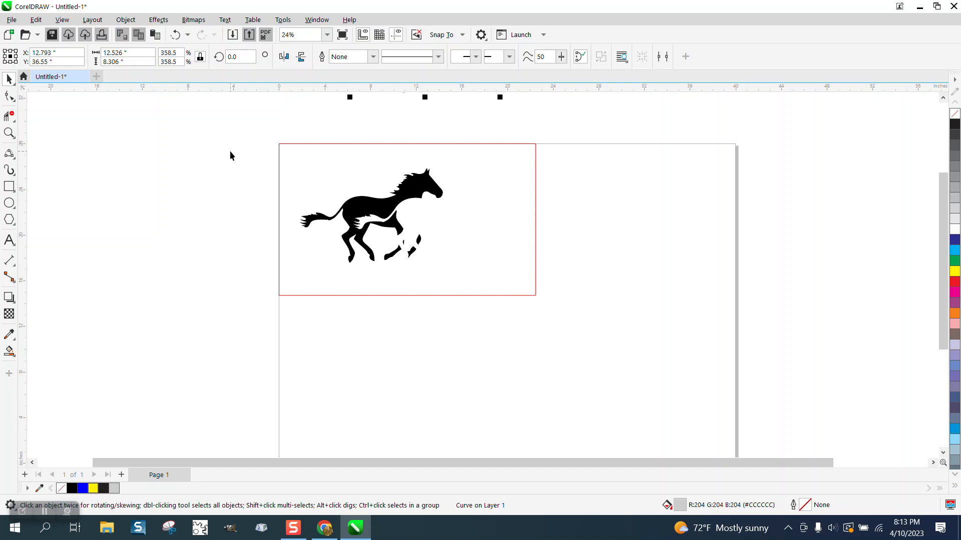
Group the black horse's pieces and nudge the group 15 inches left, out of the frame
drag(233, 152, 463, 266)
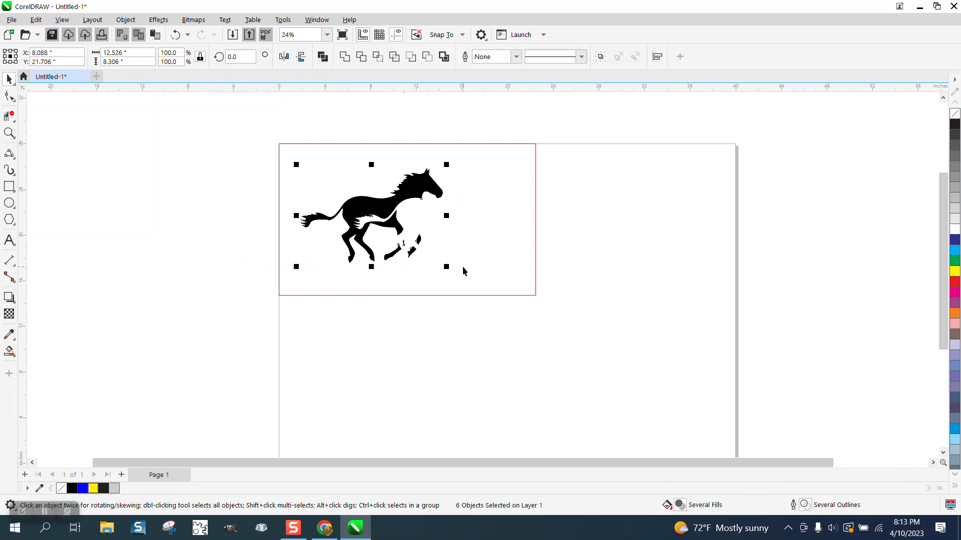
key(ctrl+g)
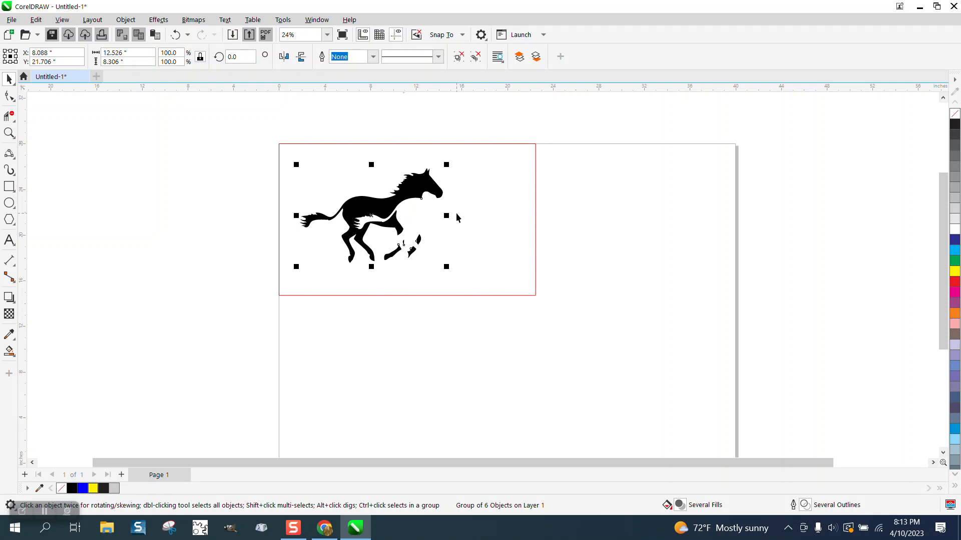
key(shift+Left)
scroll(456, 218, down, 1)
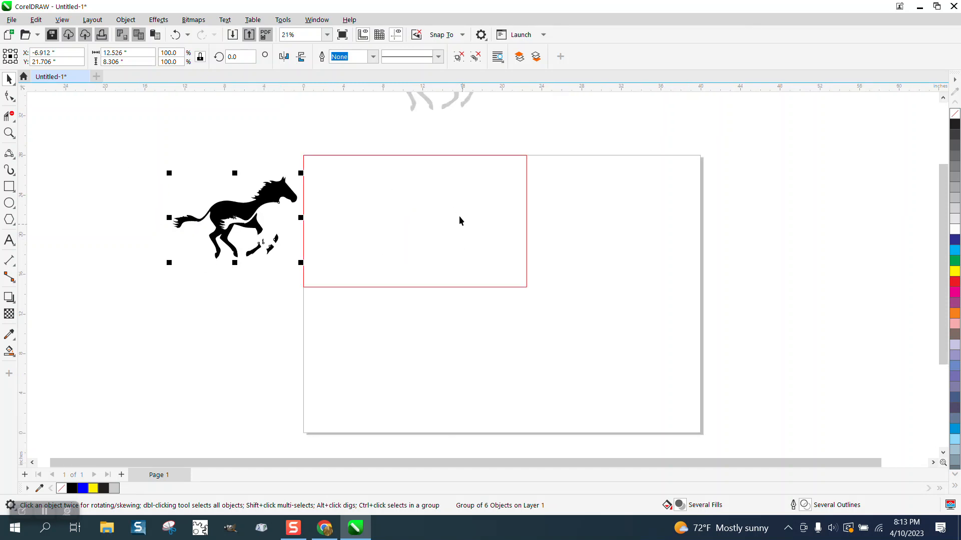
Nudge the grey horse straight down by 15 inches, back into the red frame
click(443, 107)
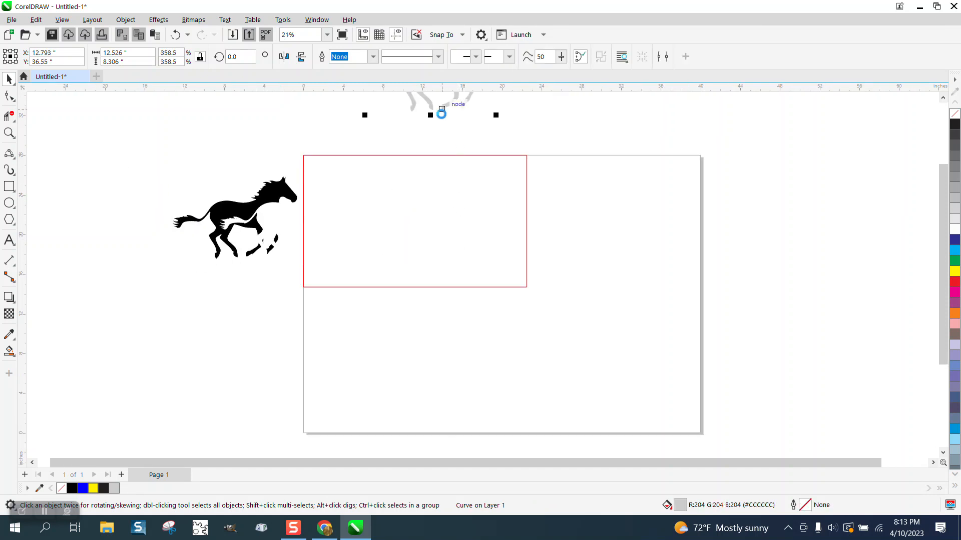
key(shift+Down)
click(9, 132)
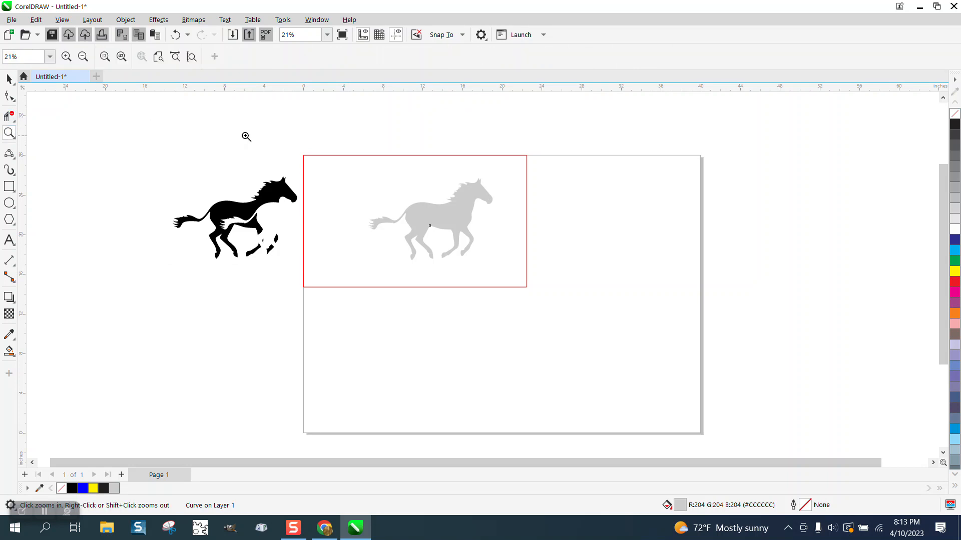
drag(289, 153, 634, 349)
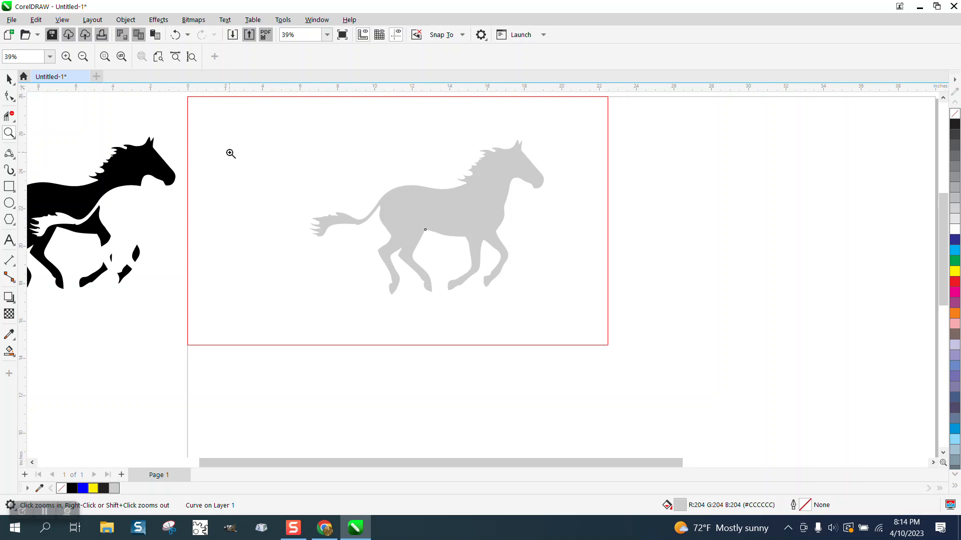
Nudge the black horse group 15 inches right, back into the frame beside the grey horse
click(9, 79)
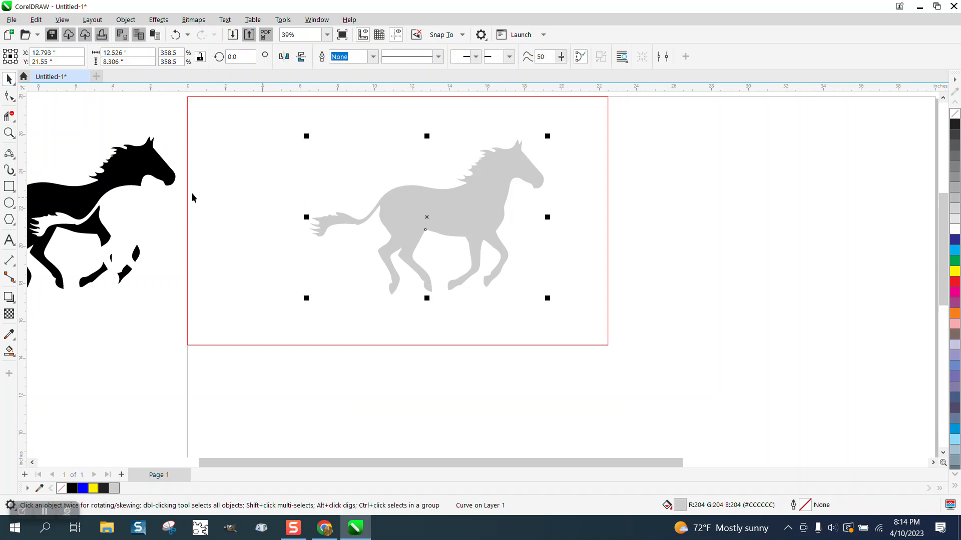
click(163, 174)
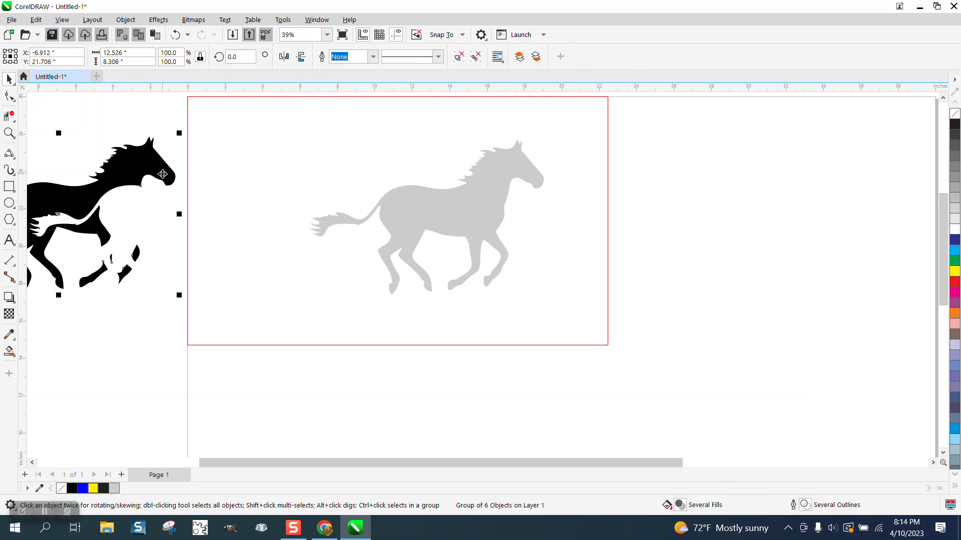
key(Right)
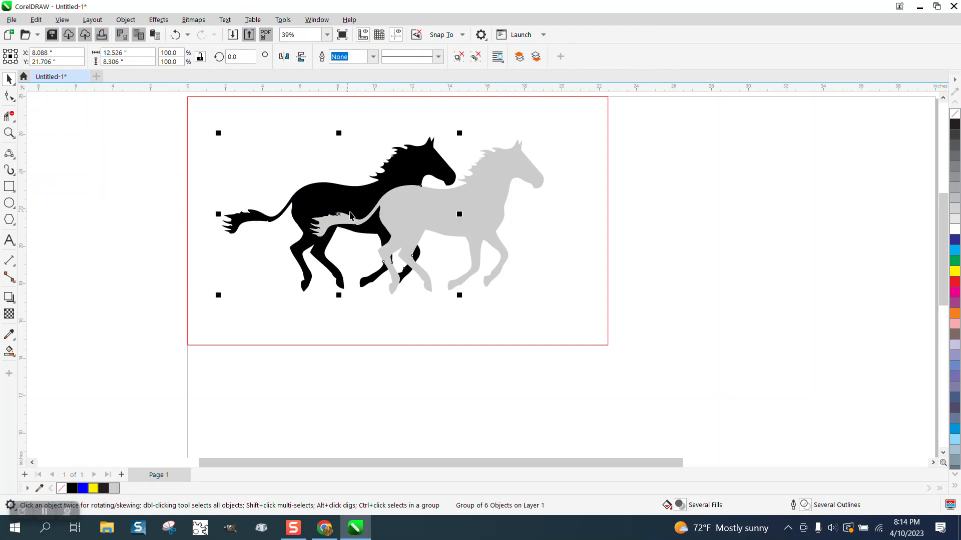
click(638, 226)
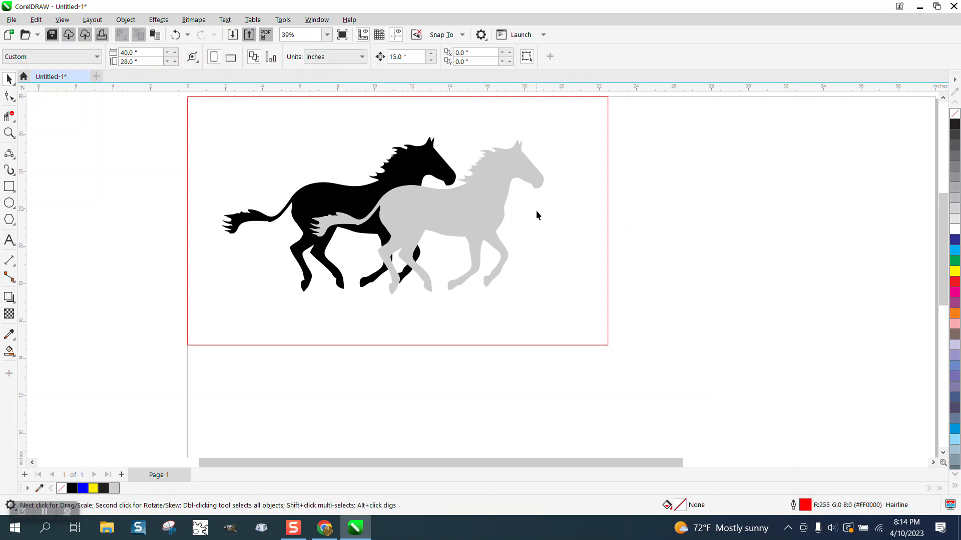
Delete the red rectangular frame around the two horses
click(504, 189)
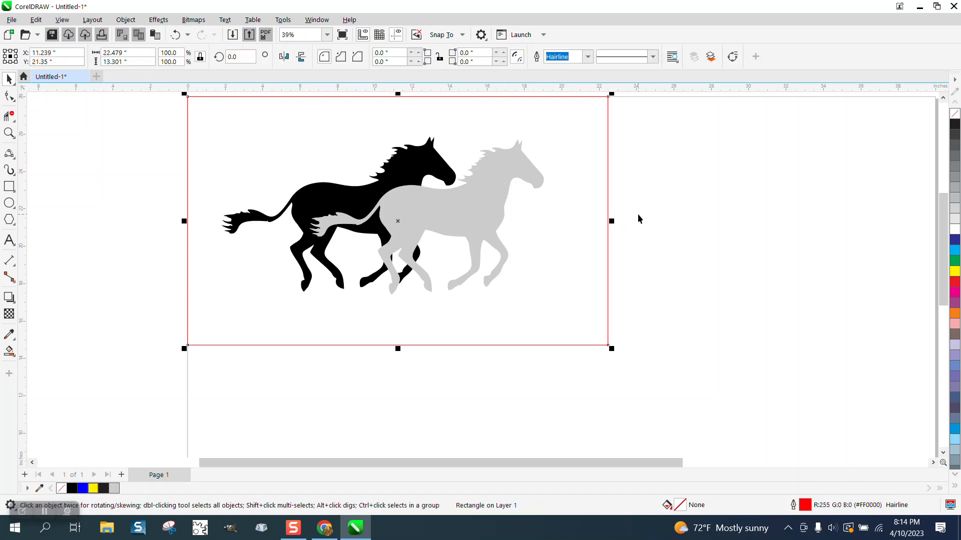
click(670, 237)
click(528, 169)
key(Delete)
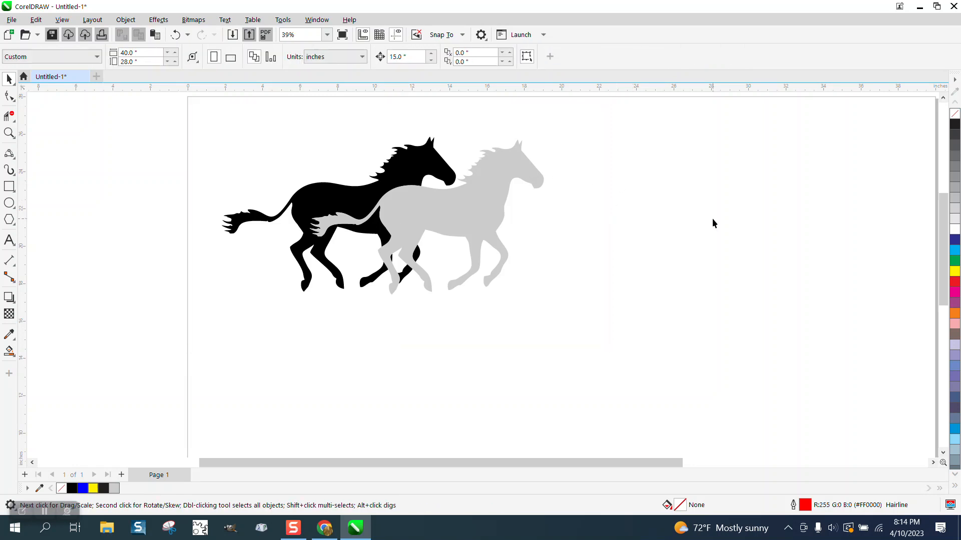
Add a black hairline outline to the grey horse
click(533, 170)
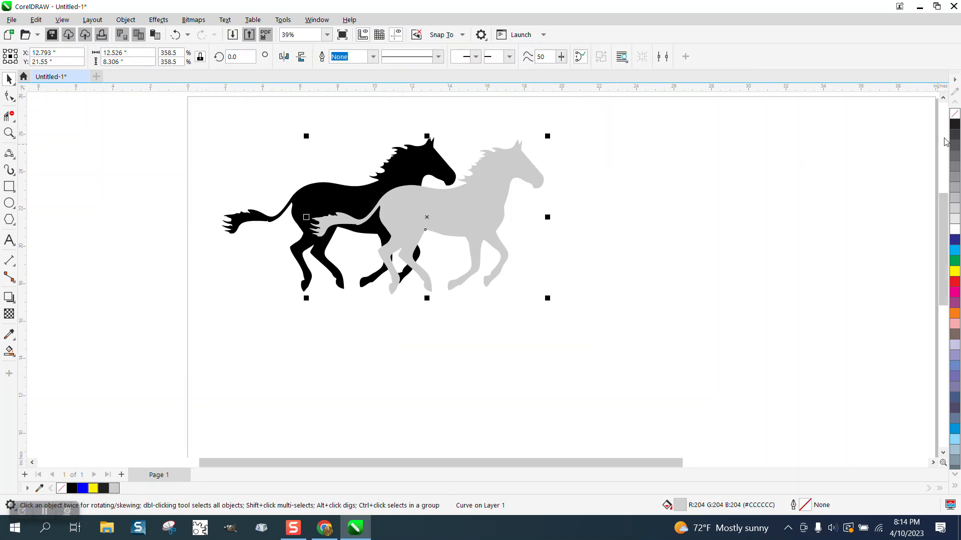
right_click(956, 127)
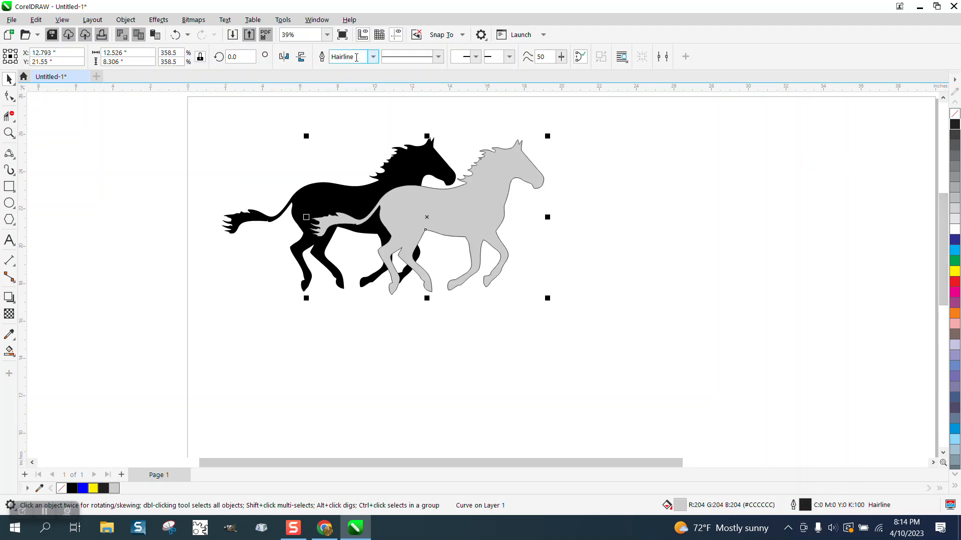
click(372, 57)
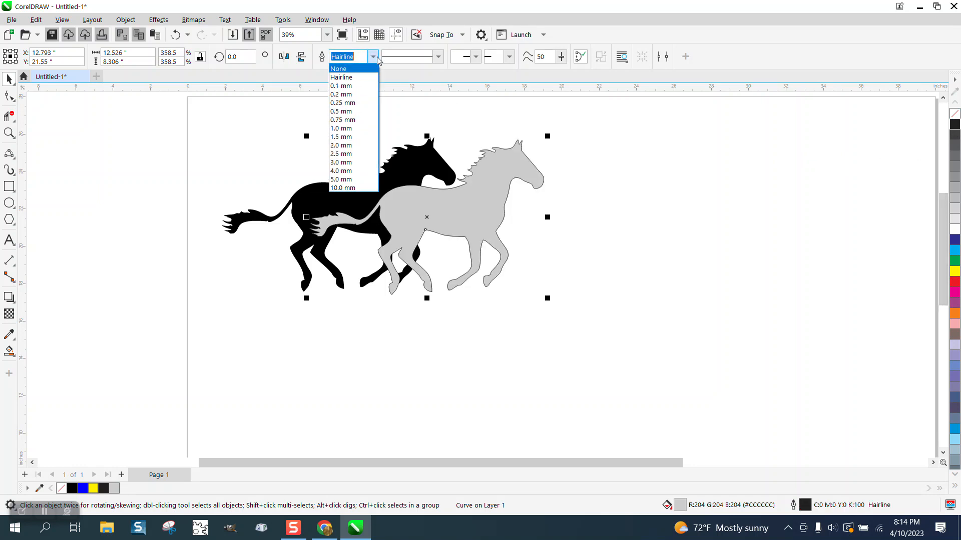
click(678, 214)
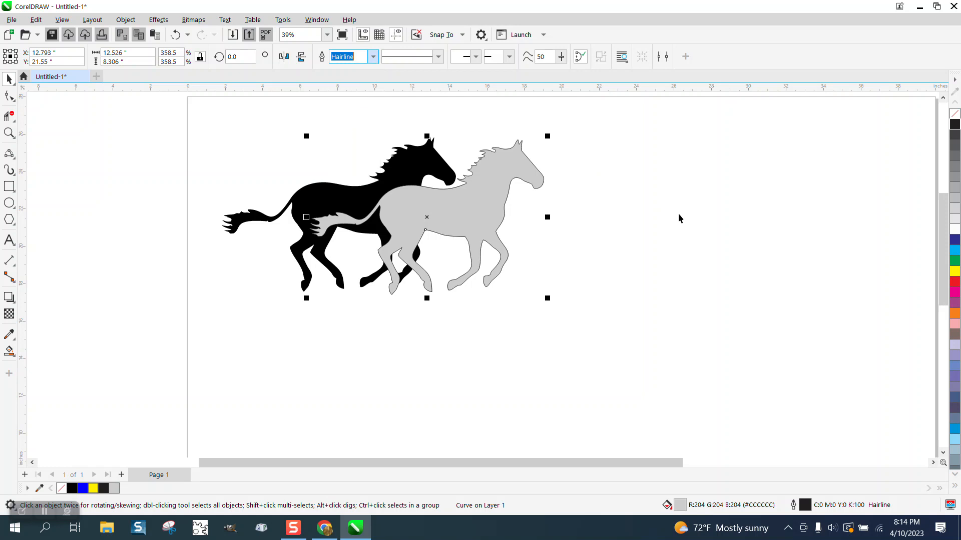
Change the grey horse's outline width units to points in the outline pen settings
double_click(803, 507)
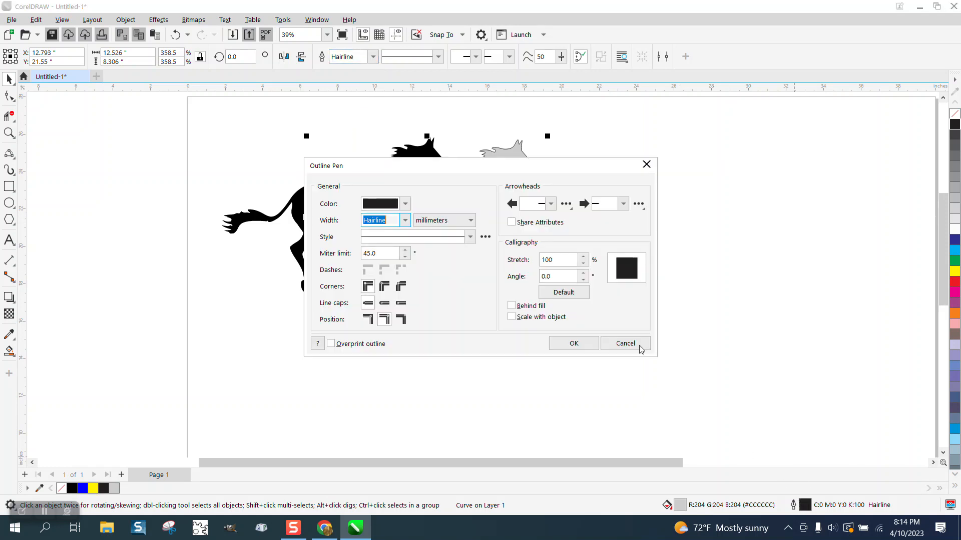
click(467, 221)
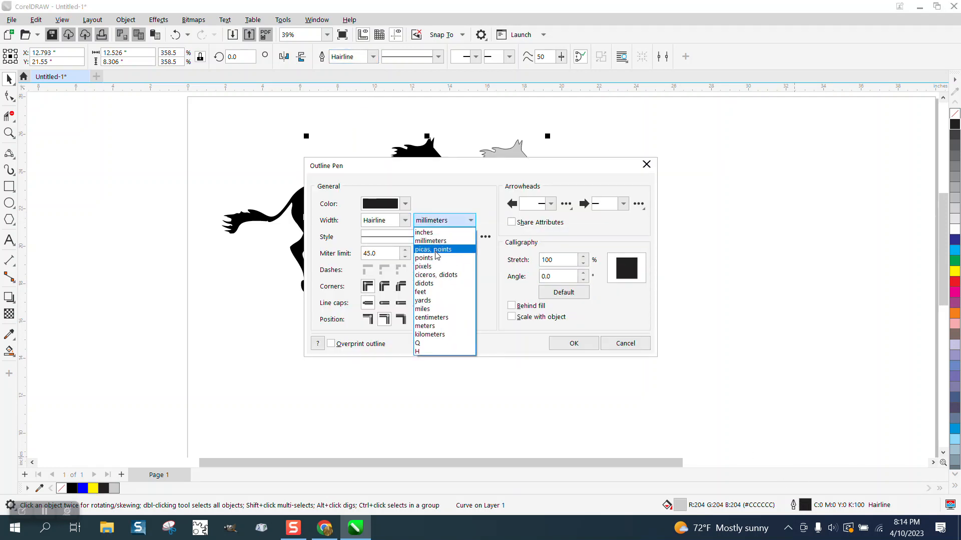
click(435, 257)
click(591, 346)
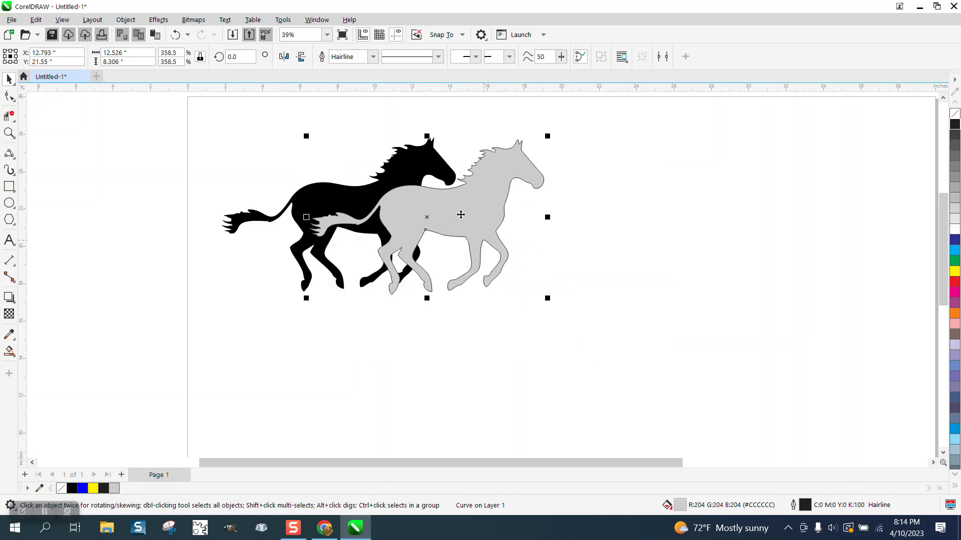
Try outline widths of 1.0 pt and 8.0 pt on the grey horse
click(373, 56)
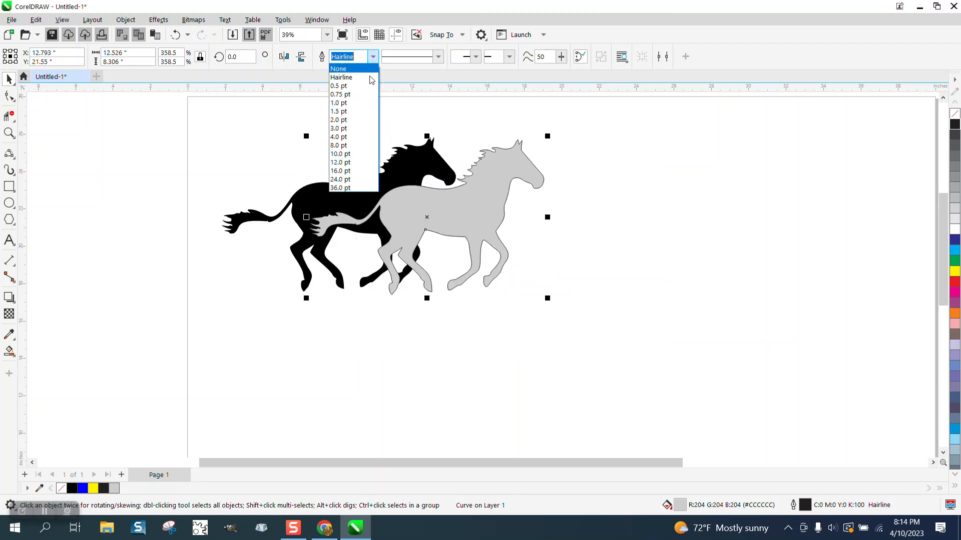
click(347, 103)
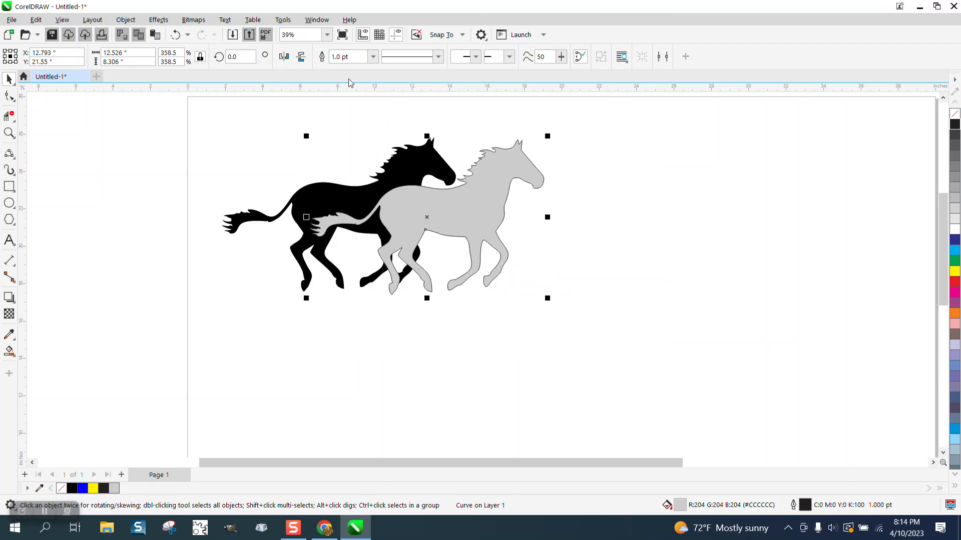
click(373, 57)
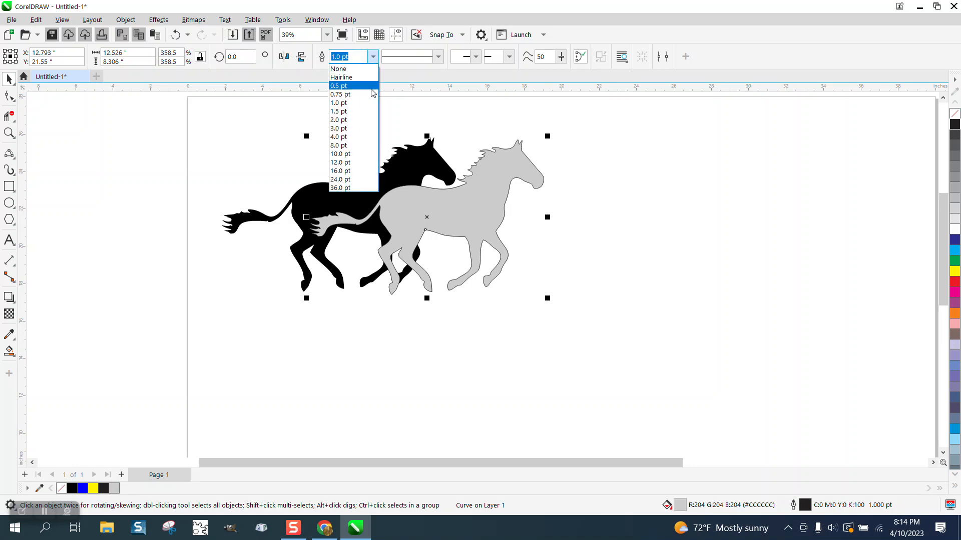
click(340, 145)
Set the grey horse's outline width to 3.0 pt and deselect it
click(373, 57)
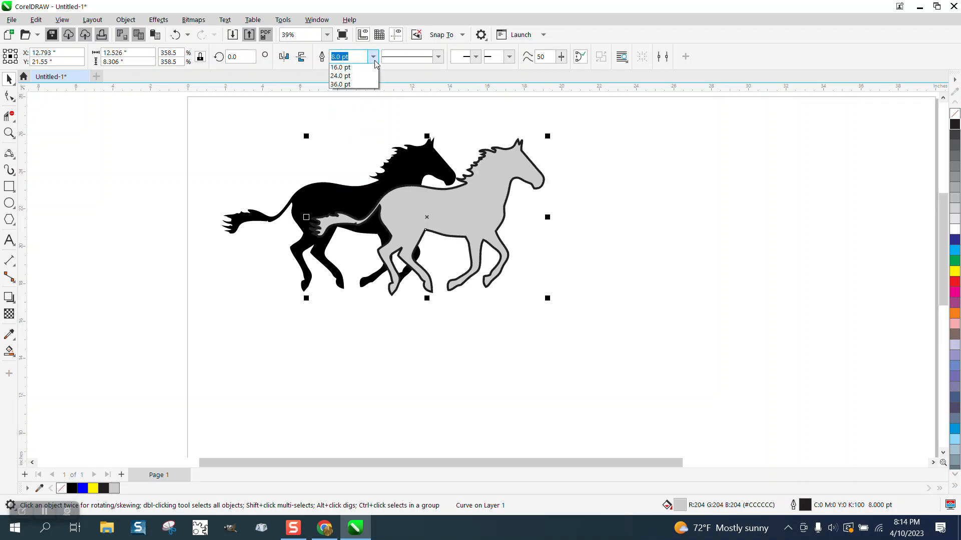
click(345, 128)
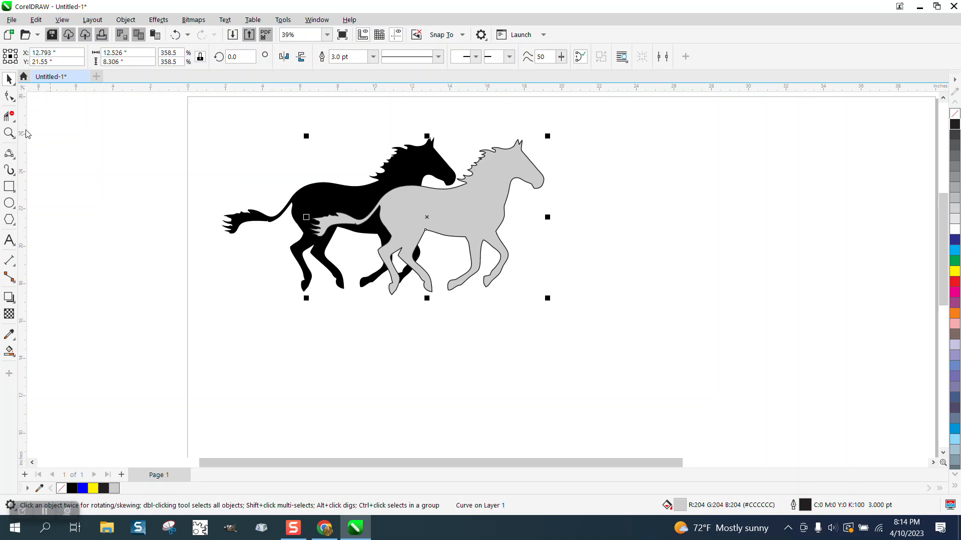
key(Escape)
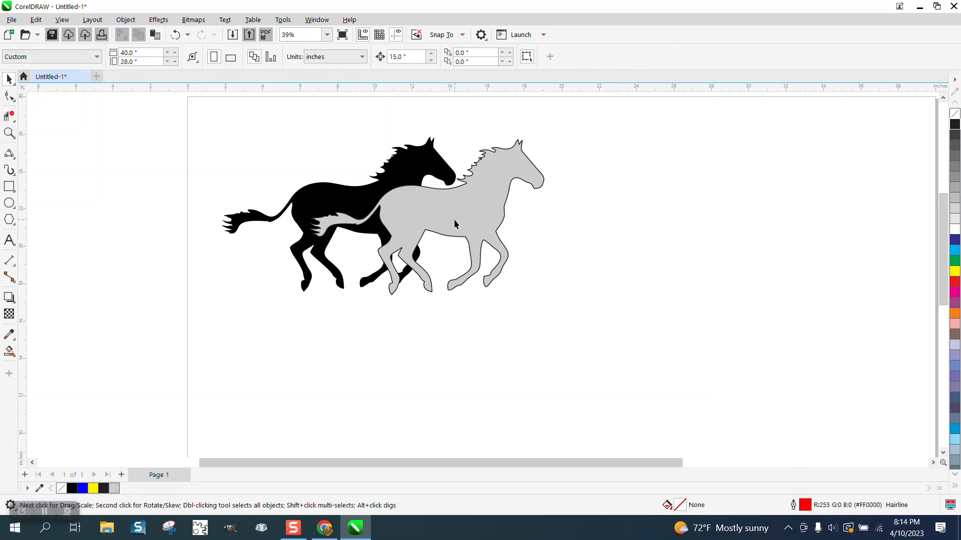
Examine the grey horse's outline close up around the heads and across both overlapping horses
click(8, 134)
drag(372, 136, 541, 211)
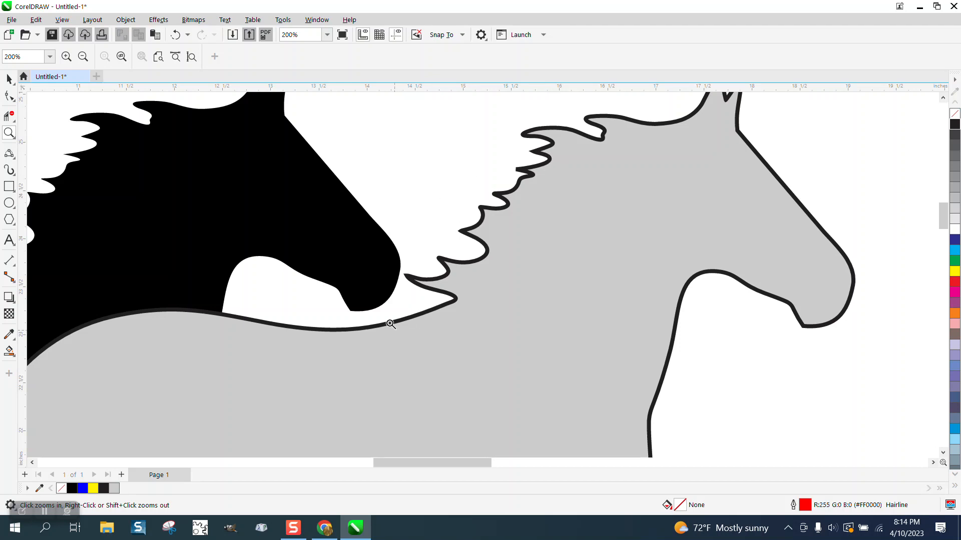
scroll(397, 307, down, 3)
scroll(397, 307, down, 2)
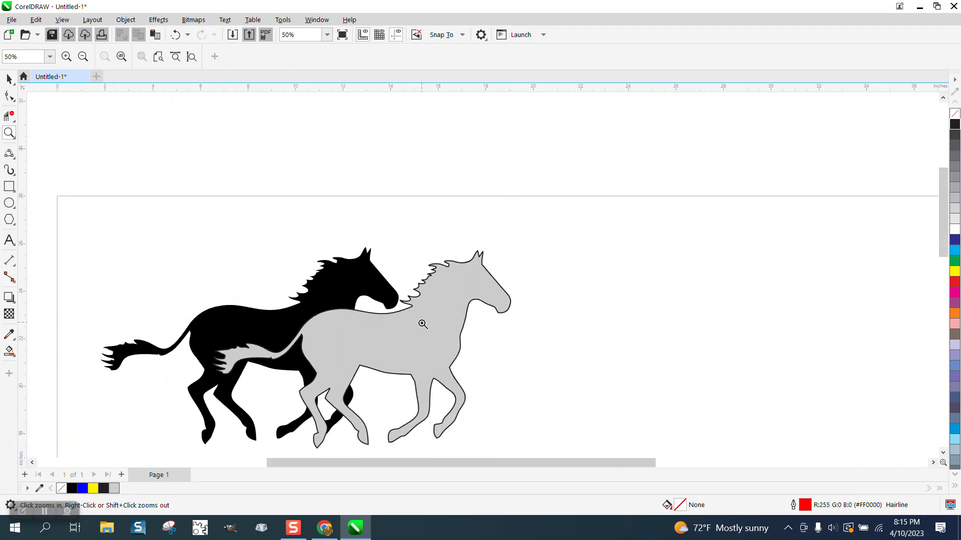
click(9, 79)
scroll(276, 208, down, 1)
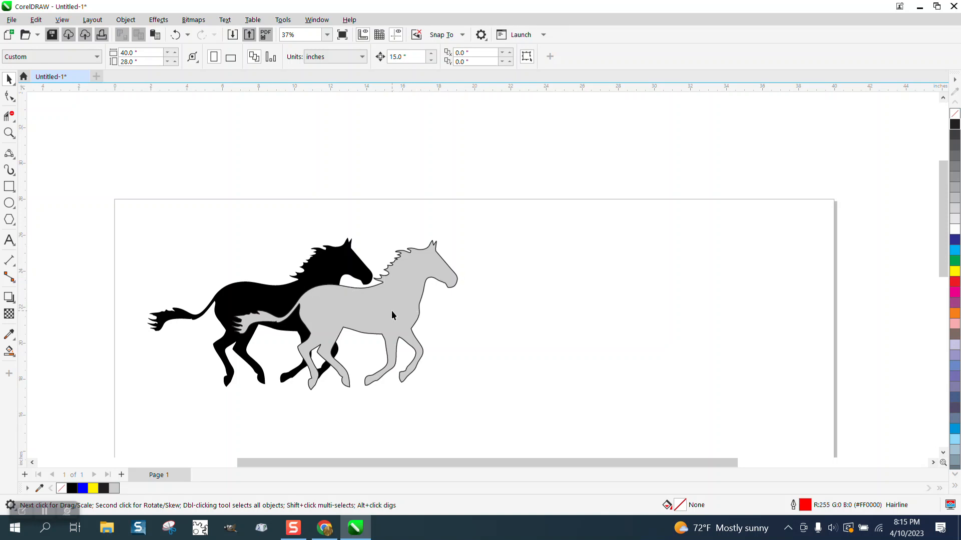
click(9, 133)
drag(150, 216, 452, 404)
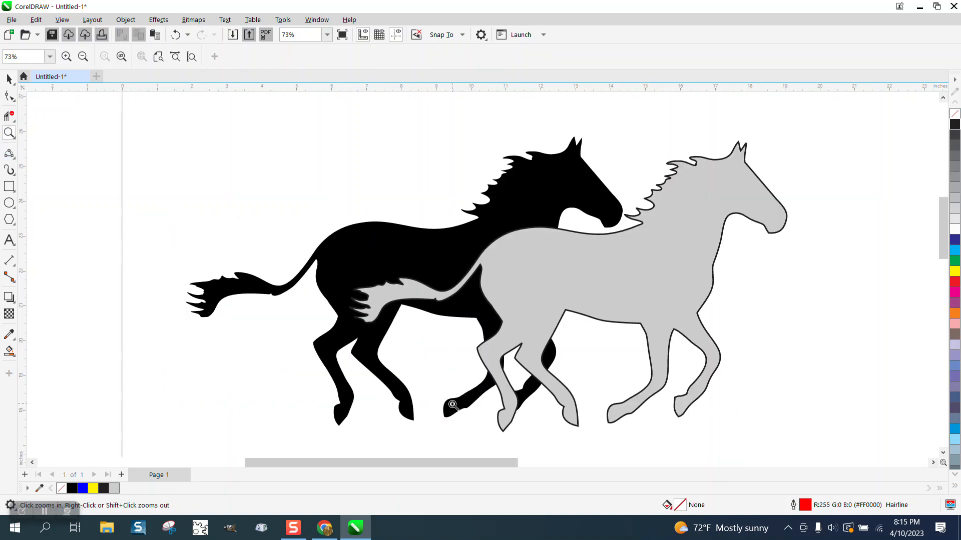